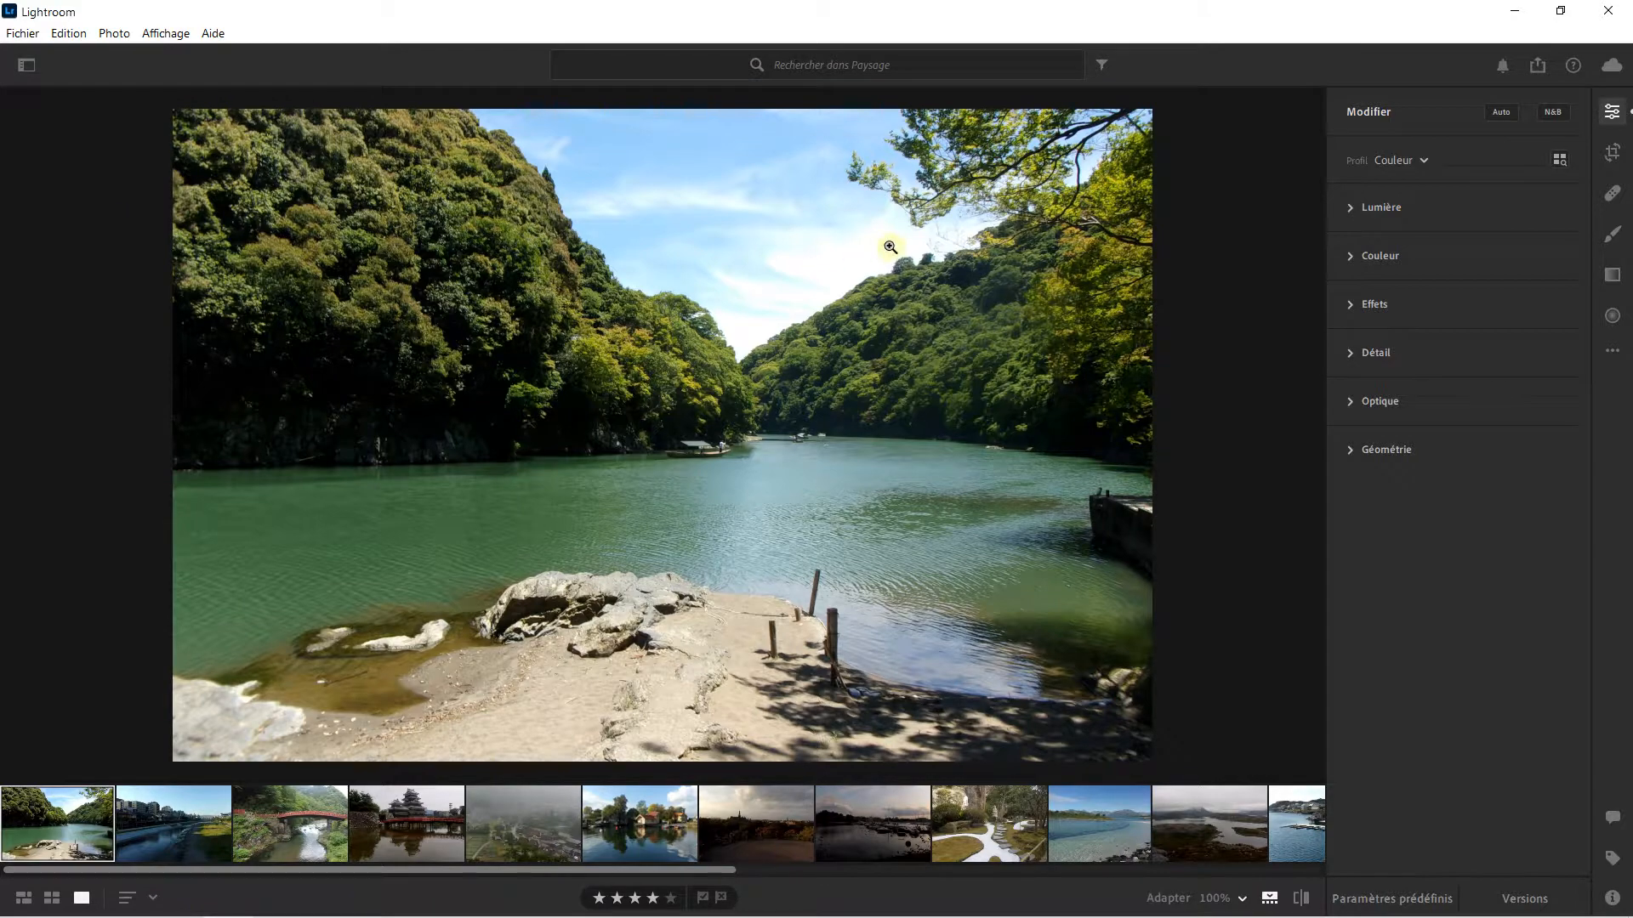
Step: Trim the river photo's upper and left edges with the Crop tool, and reset the crop ratio to Tel quel
click(1610, 155)
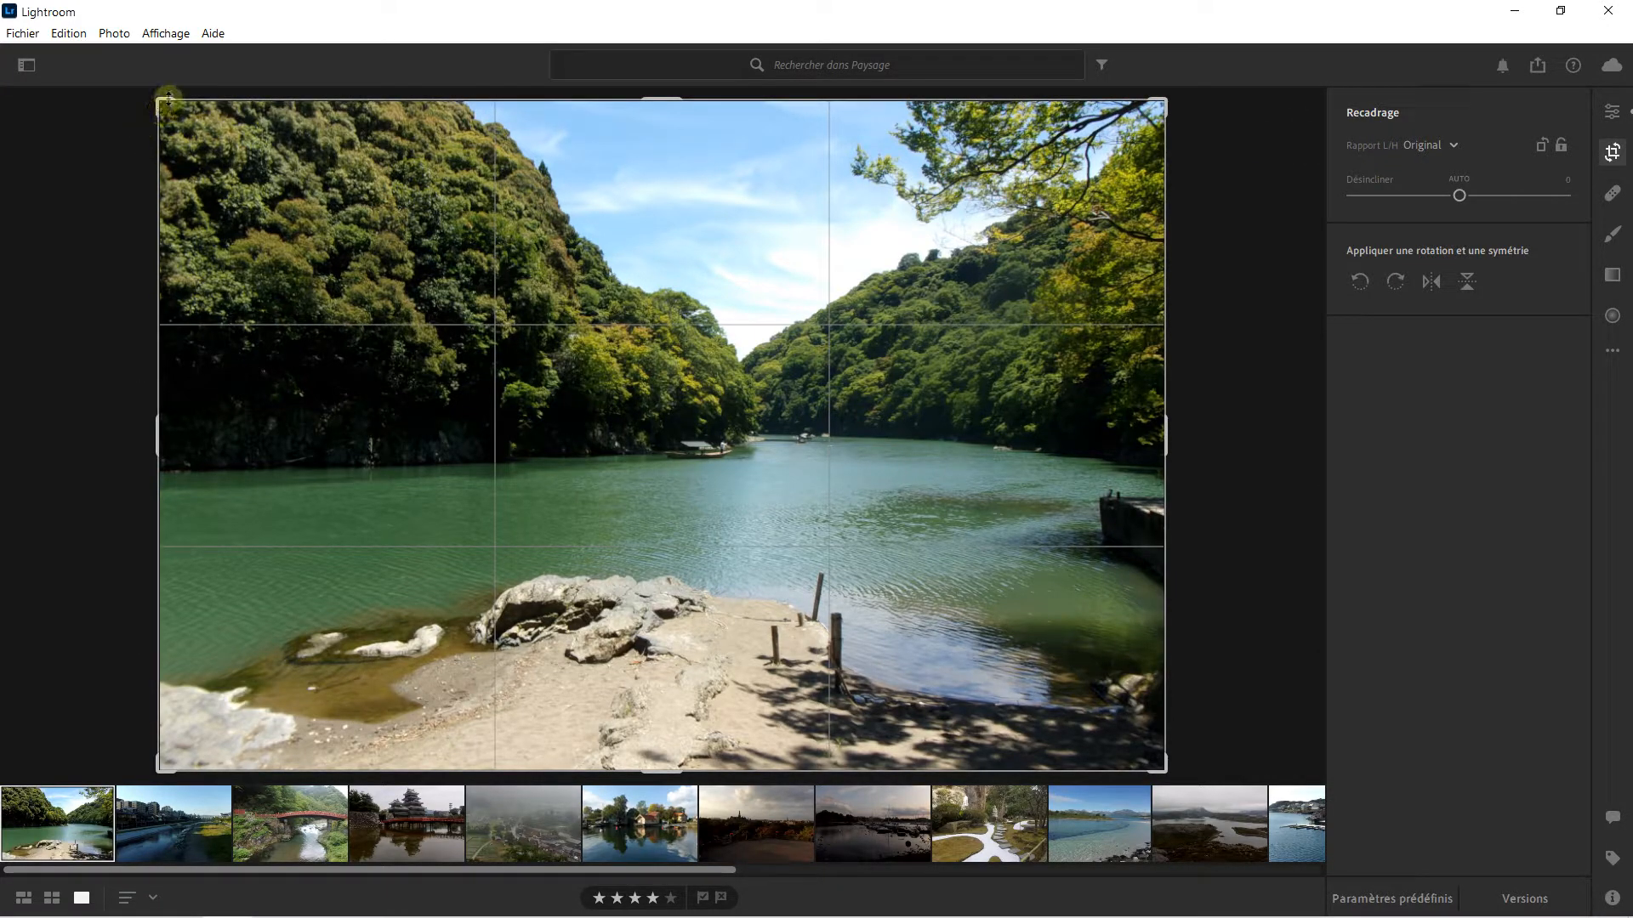
drag(159, 98, 174, 194)
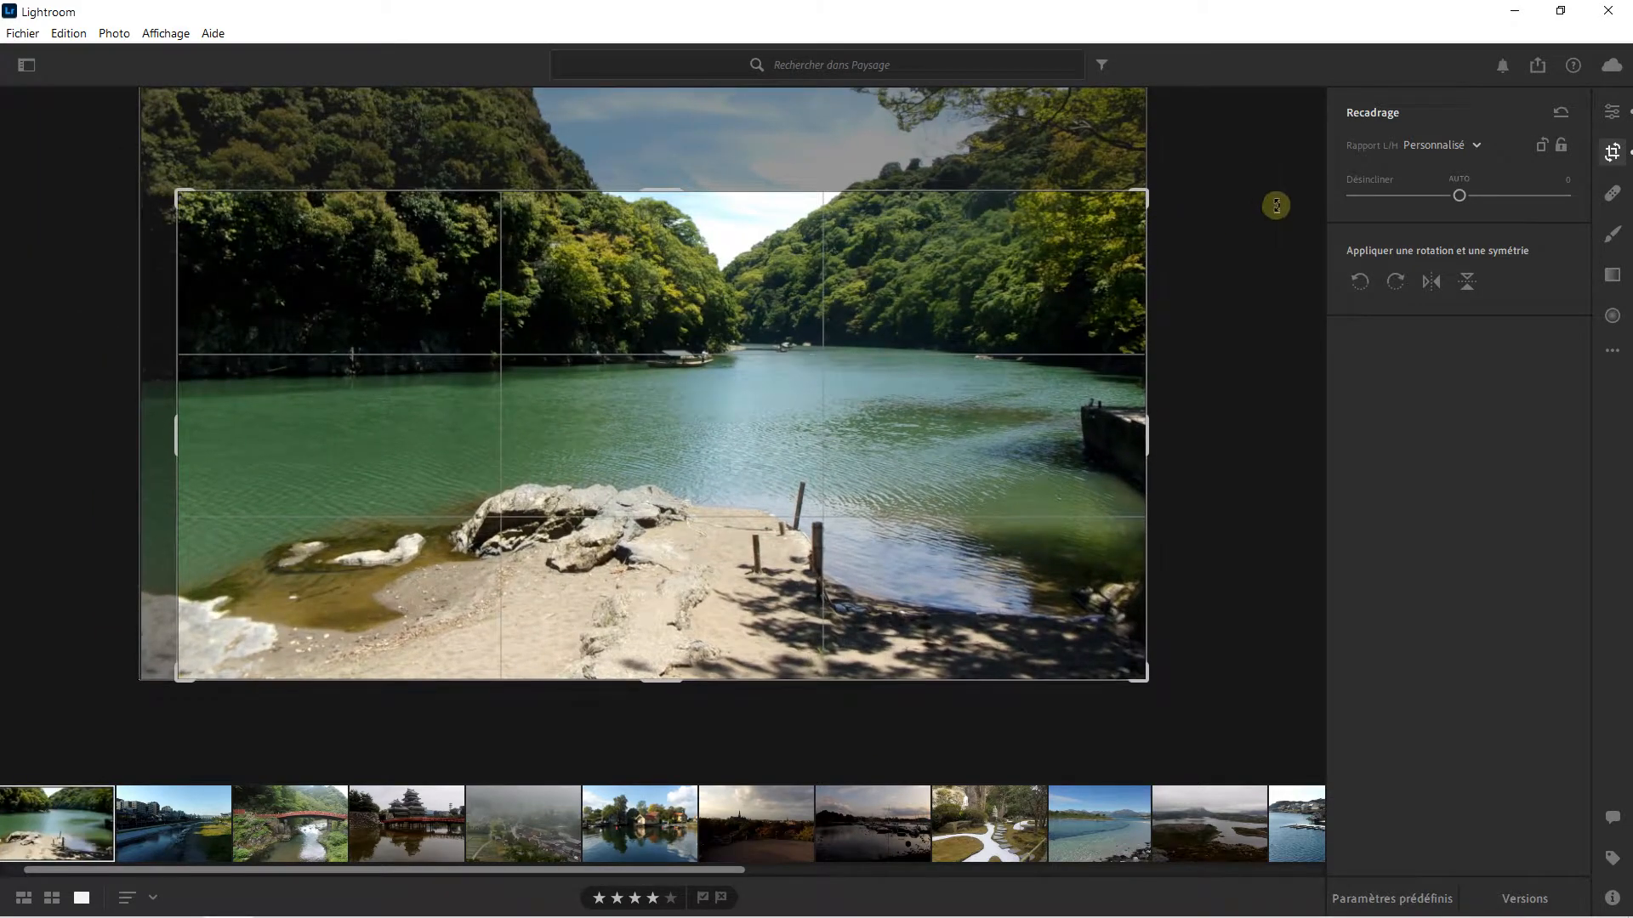
click(1441, 143)
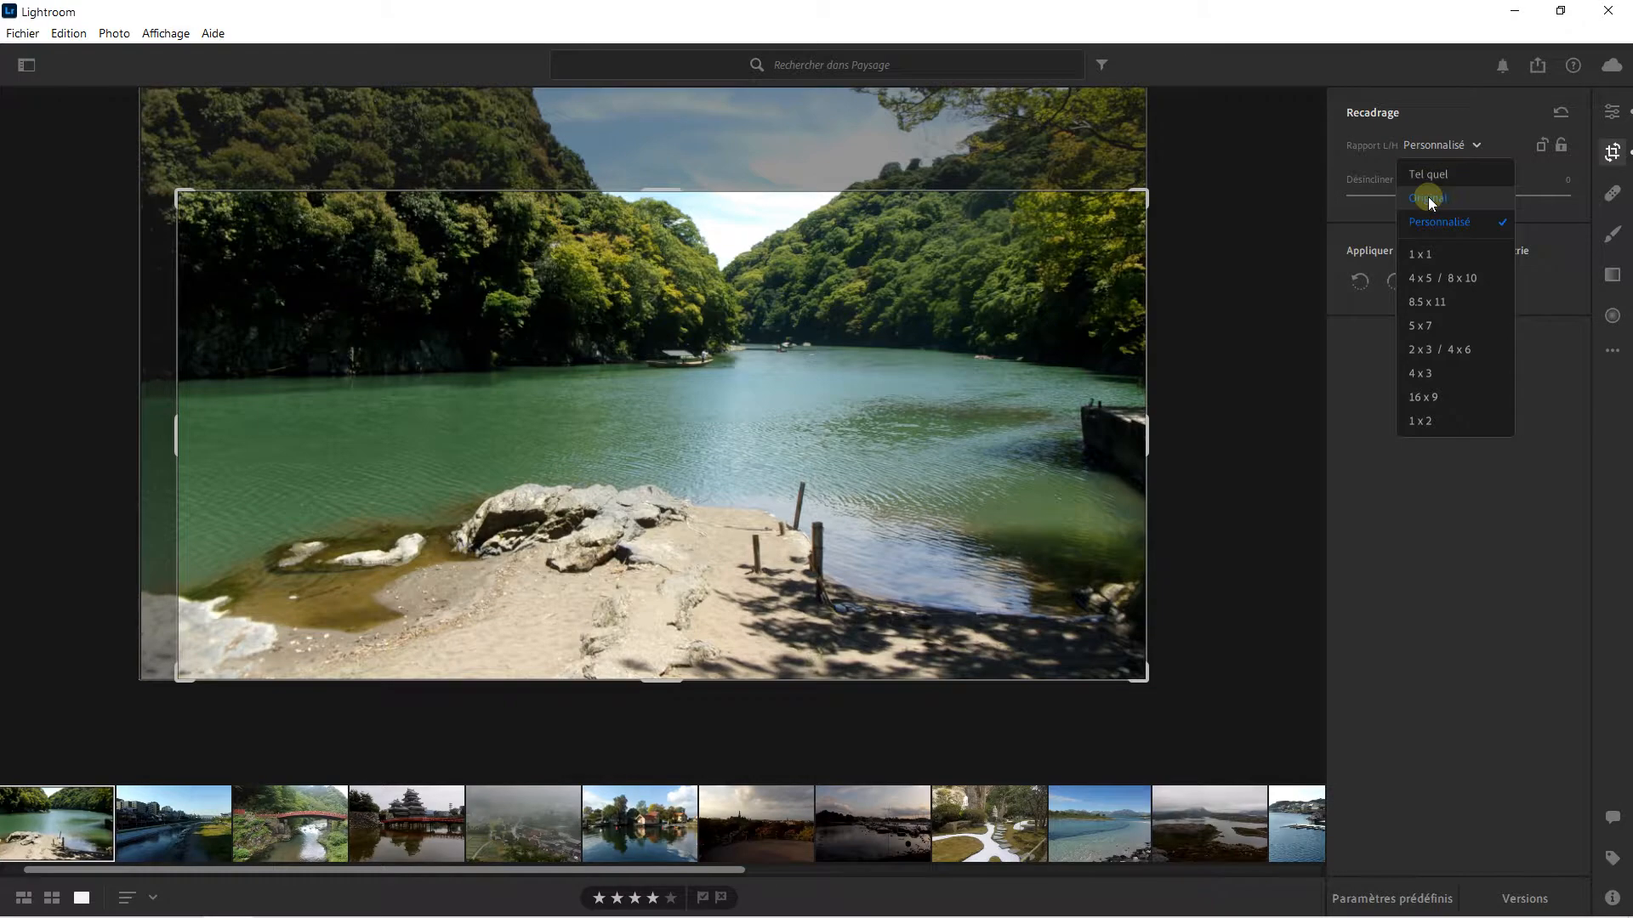
click(1426, 197)
click(1442, 149)
click(1435, 172)
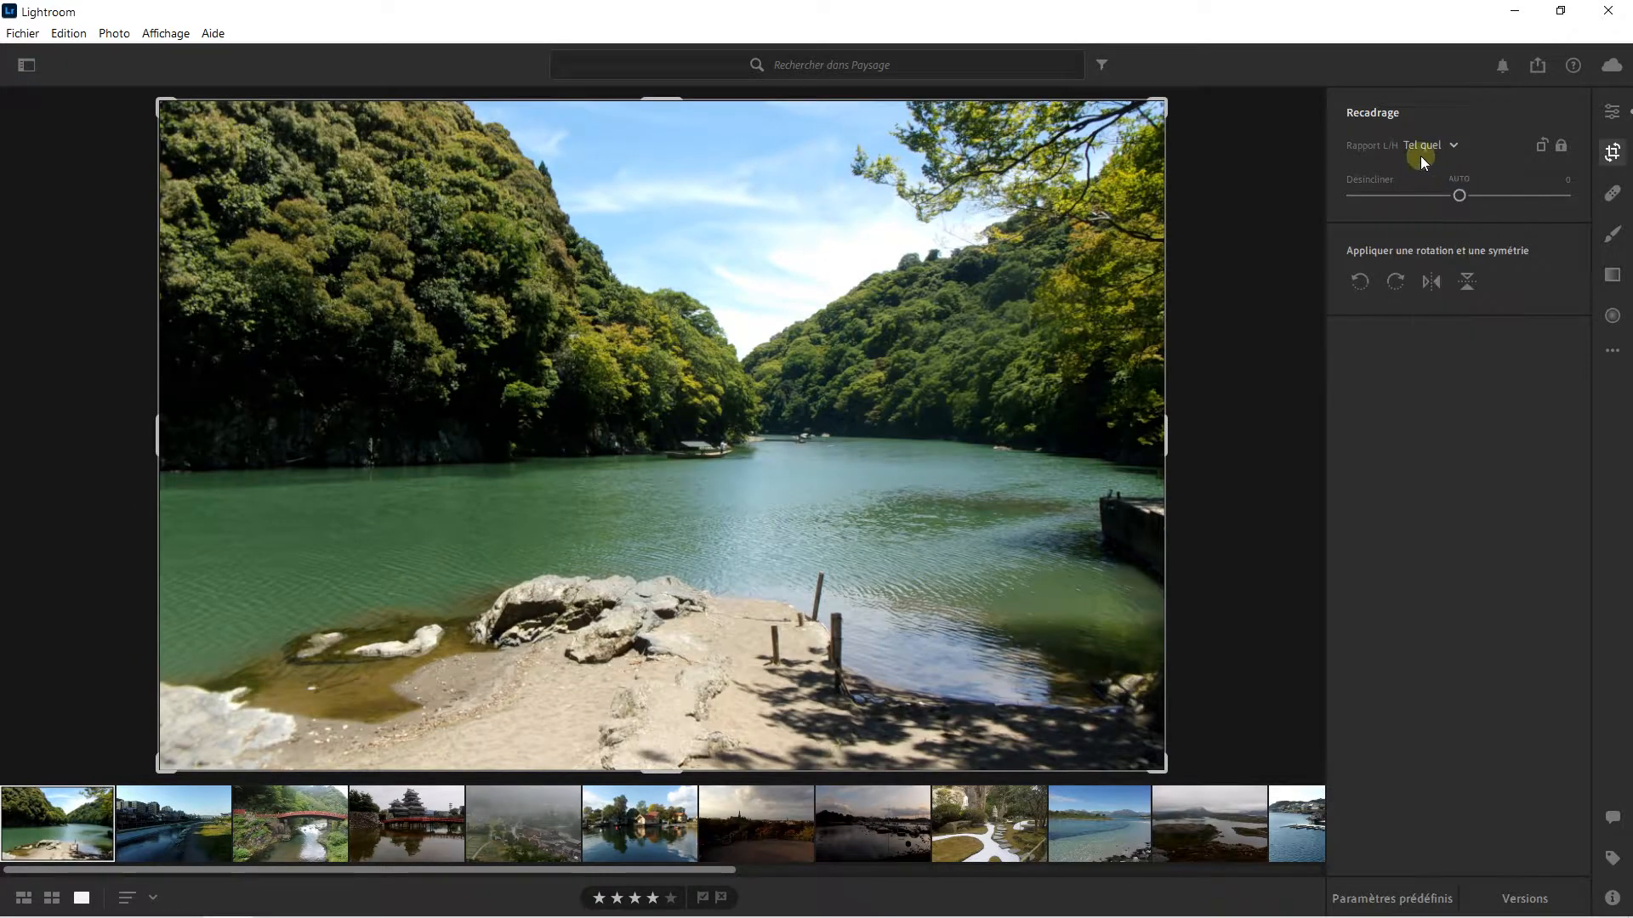
Step: Shrink the crop frame proportionally from the photo's upper-right corner and reposition the photo to frame the river valley
drag(1168, 105, 1018, 200)
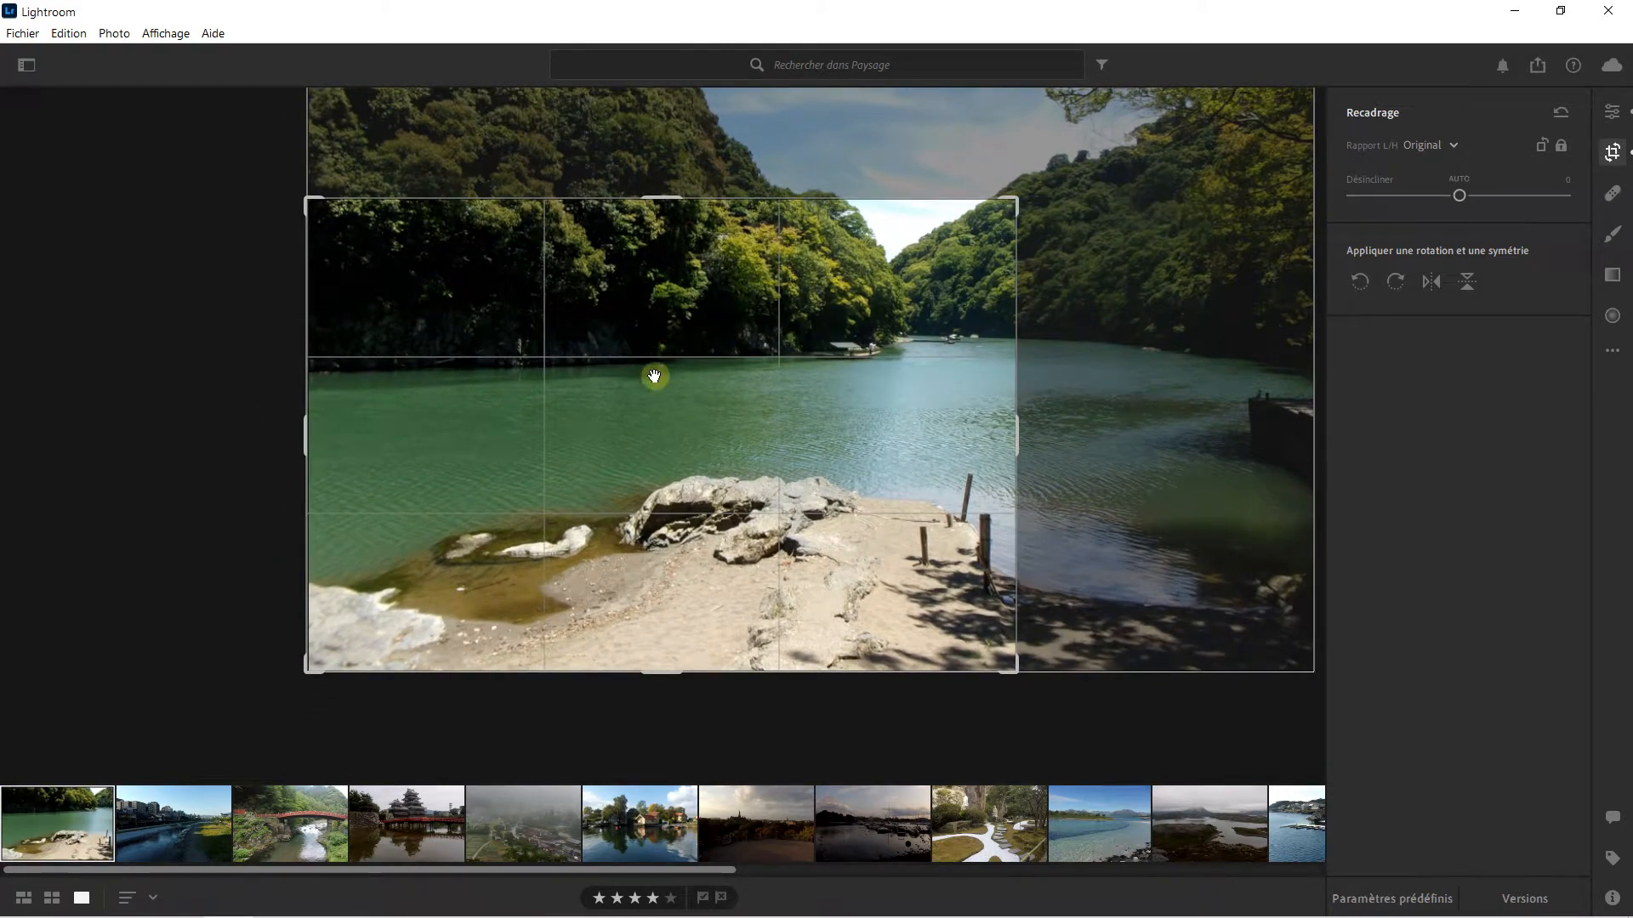
drag(939, 340, 502, 485)
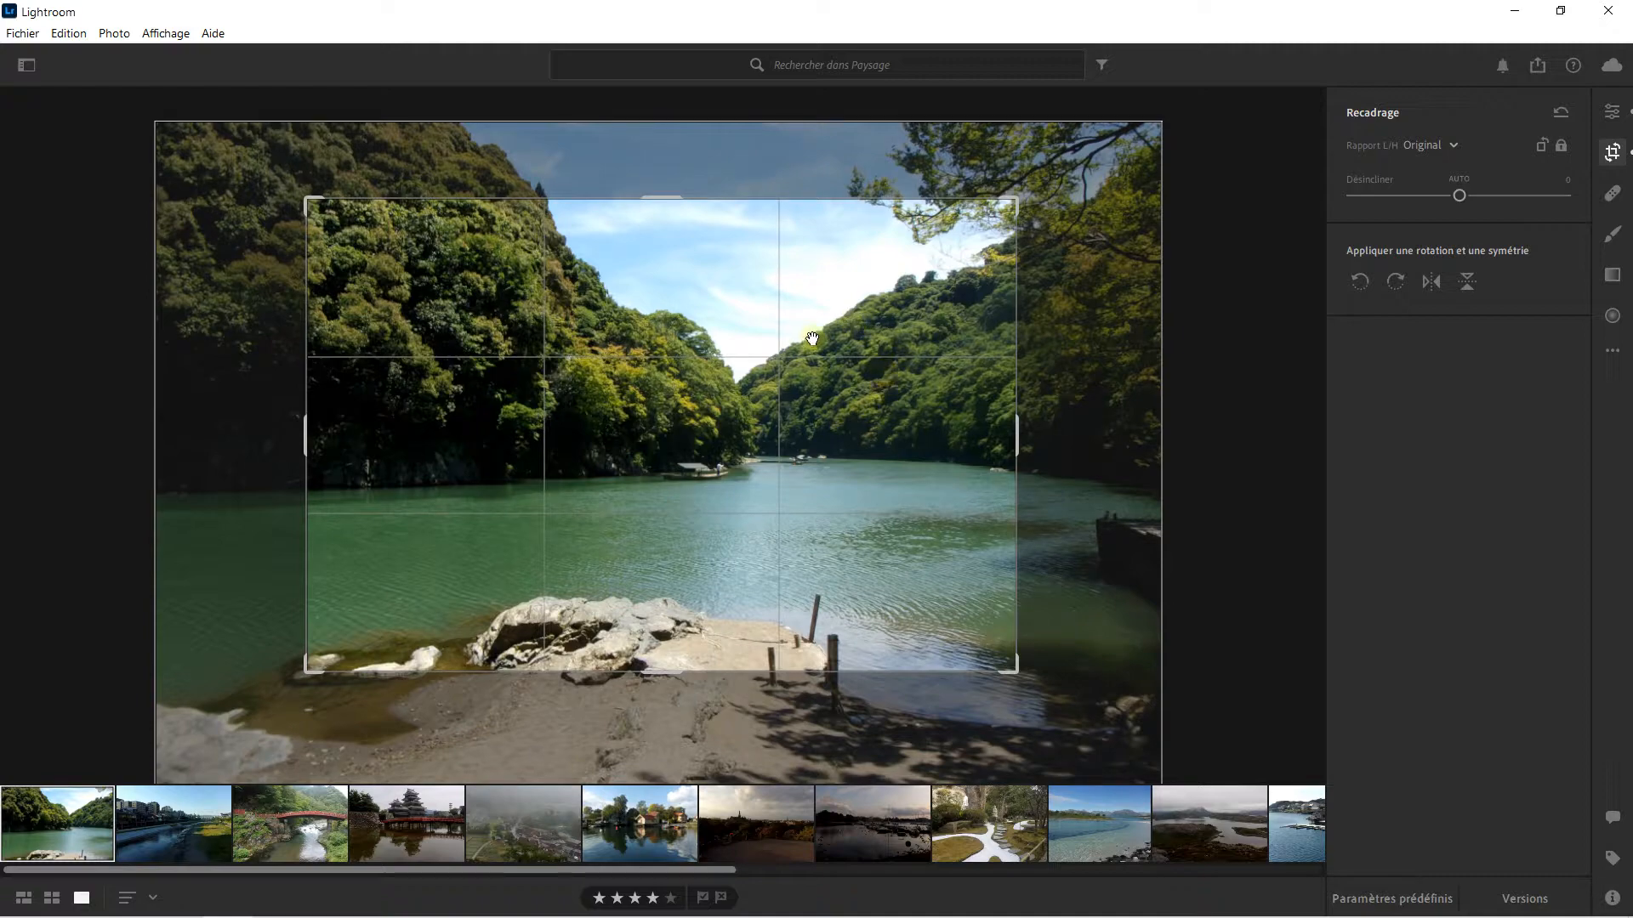
mouse_move(677, 361)
mouse_down()
mouse_move(682, 334)
mouse_move(646, 362)
mouse_up()
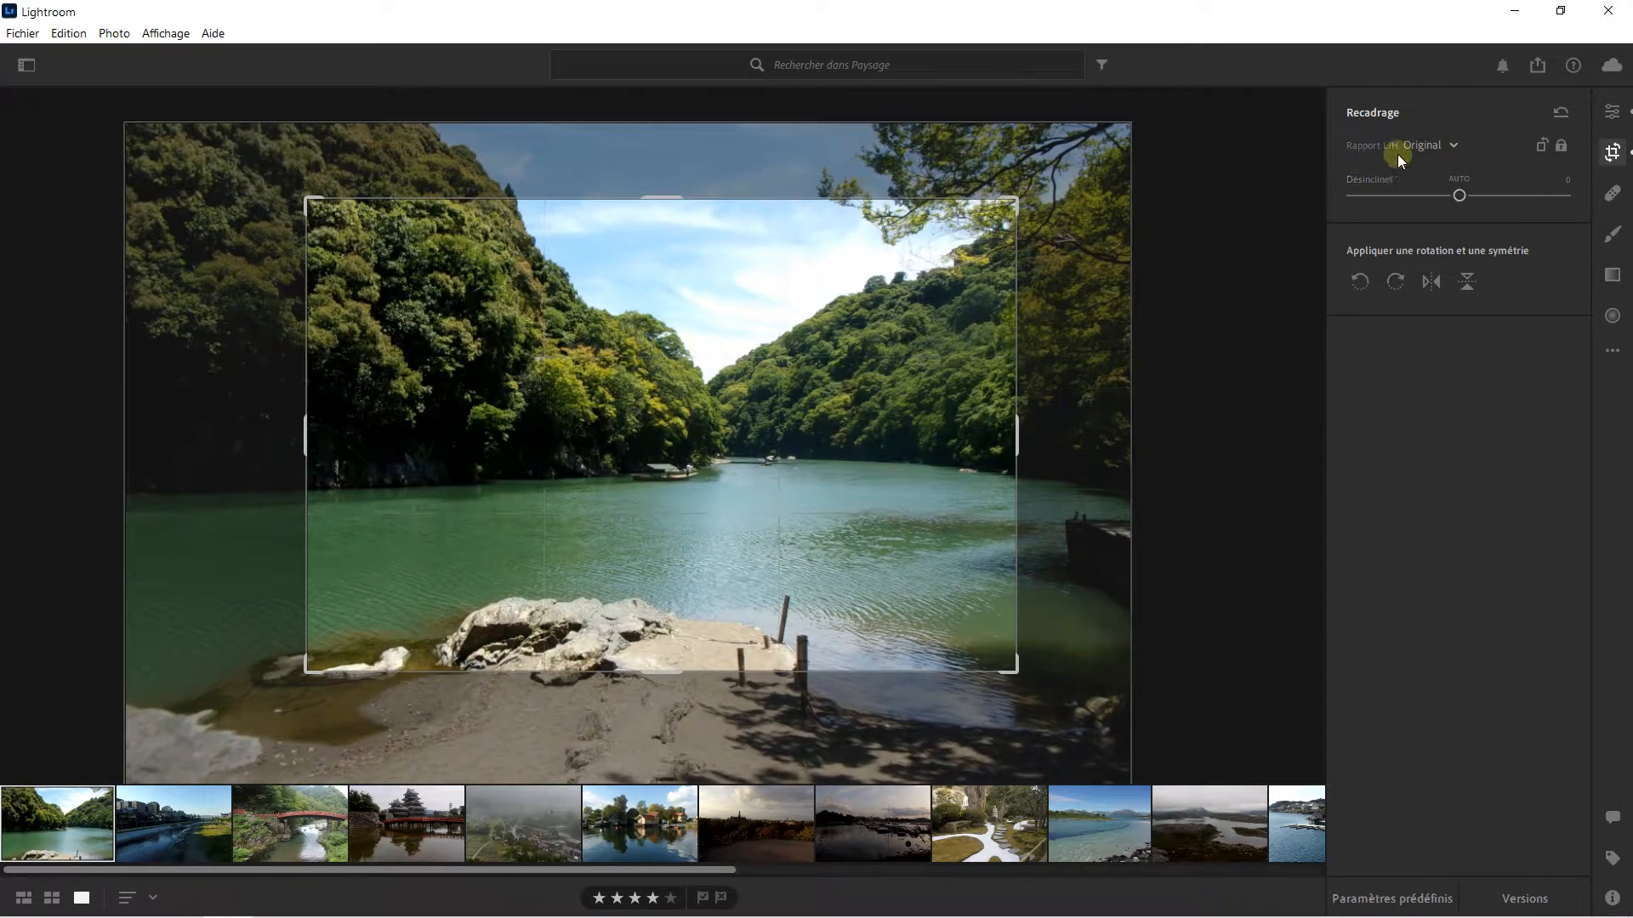
Step: Set the crop ratio to Personnalisé and reshape the crop frame freely by its corner and edges
click(1431, 145)
click(1418, 218)
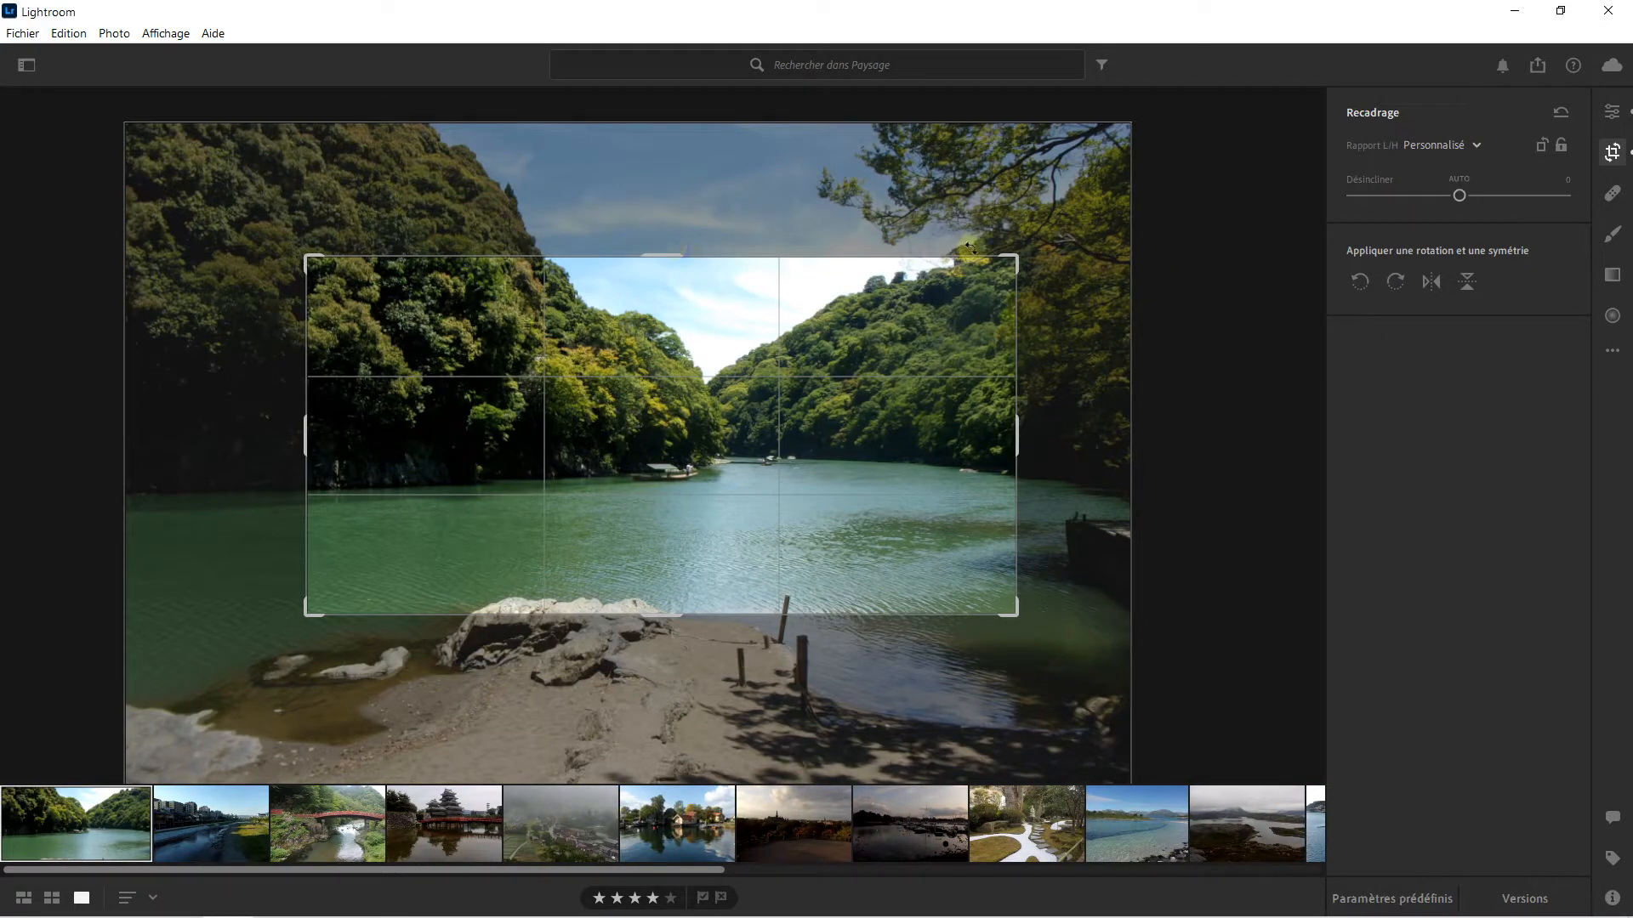
mouse_move(1016, 256)
mouse_down()
mouse_move(876, 299)
mouse_move(806, 278)
mouse_move(991, 216)
mouse_move(1032, 254)
mouse_up()
mouse_move(1034, 420)
mouse_down()
mouse_move(850, 425)
mouse_move(1020, 431)
mouse_up()
drag(306, 437, 365, 448)
mouse_move(635, 249)
mouse_down()
mouse_move(652, 247)
mouse_move(664, 186)
mouse_move(651, 237)
mouse_up()
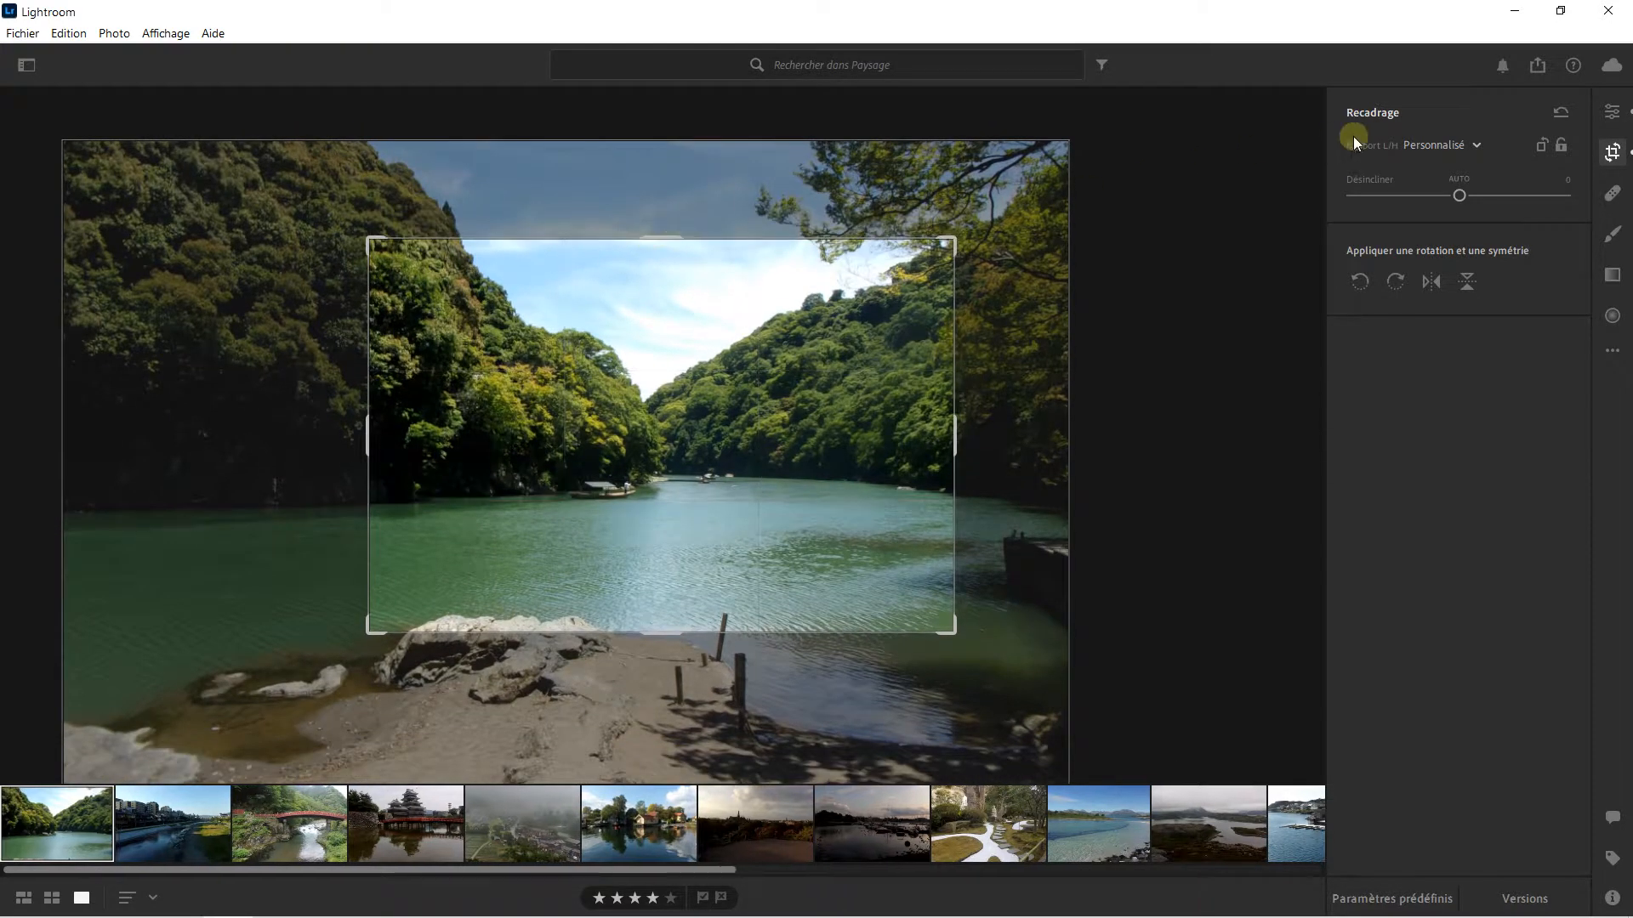
Step: Restore the crop ratio to Original and shrink the frame proportionally from the photo's right edge
click(1464, 142)
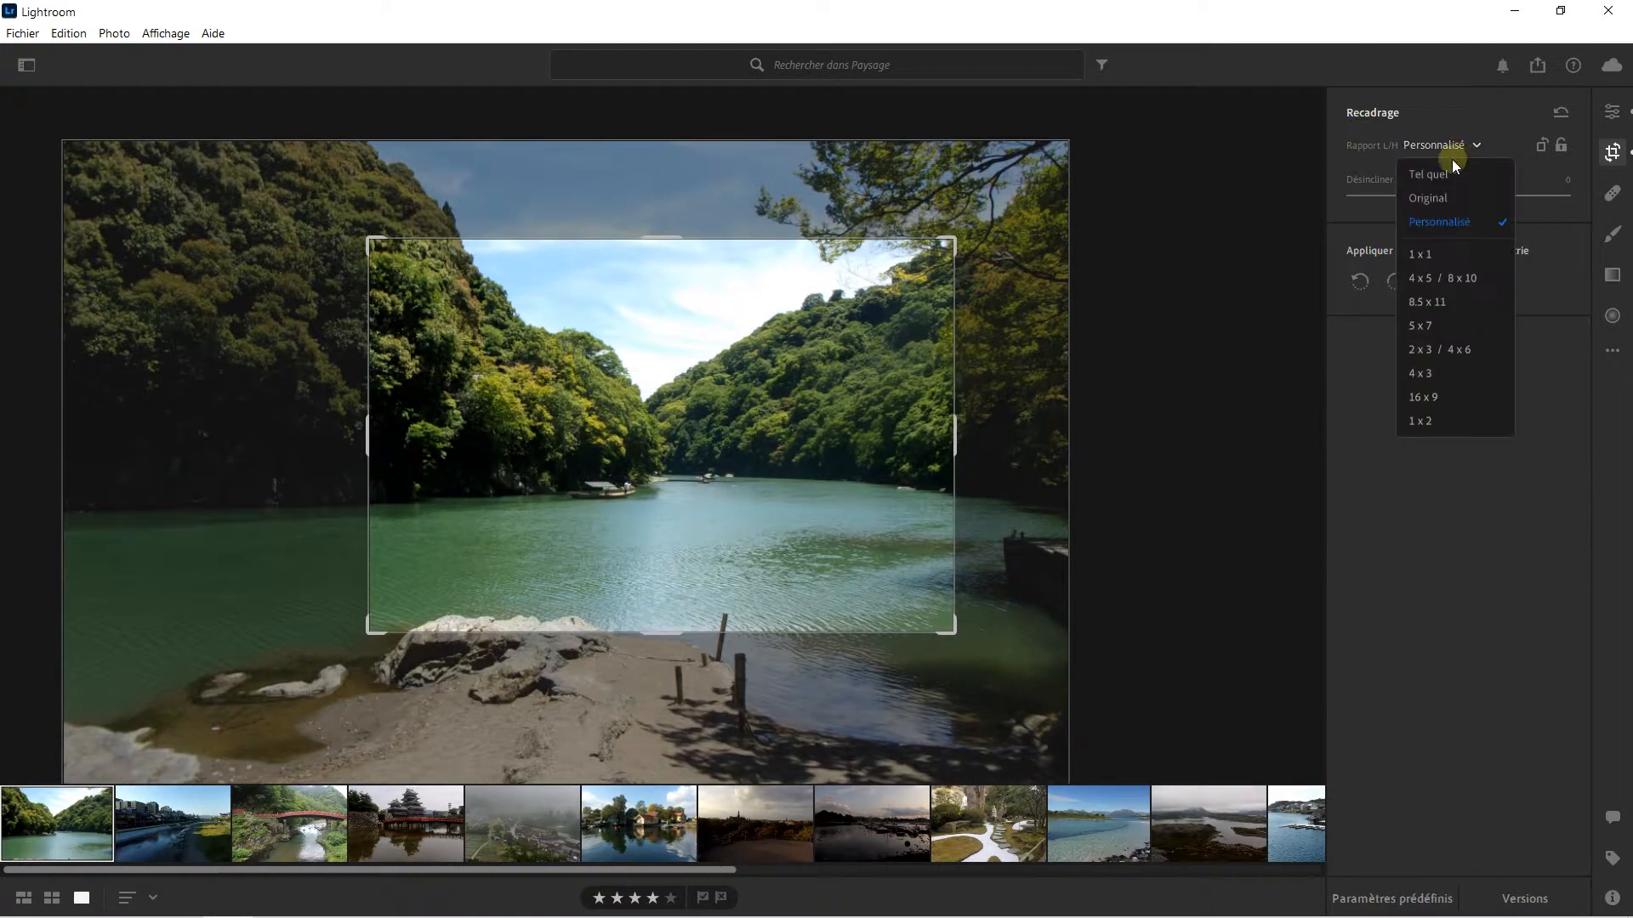
click(1431, 198)
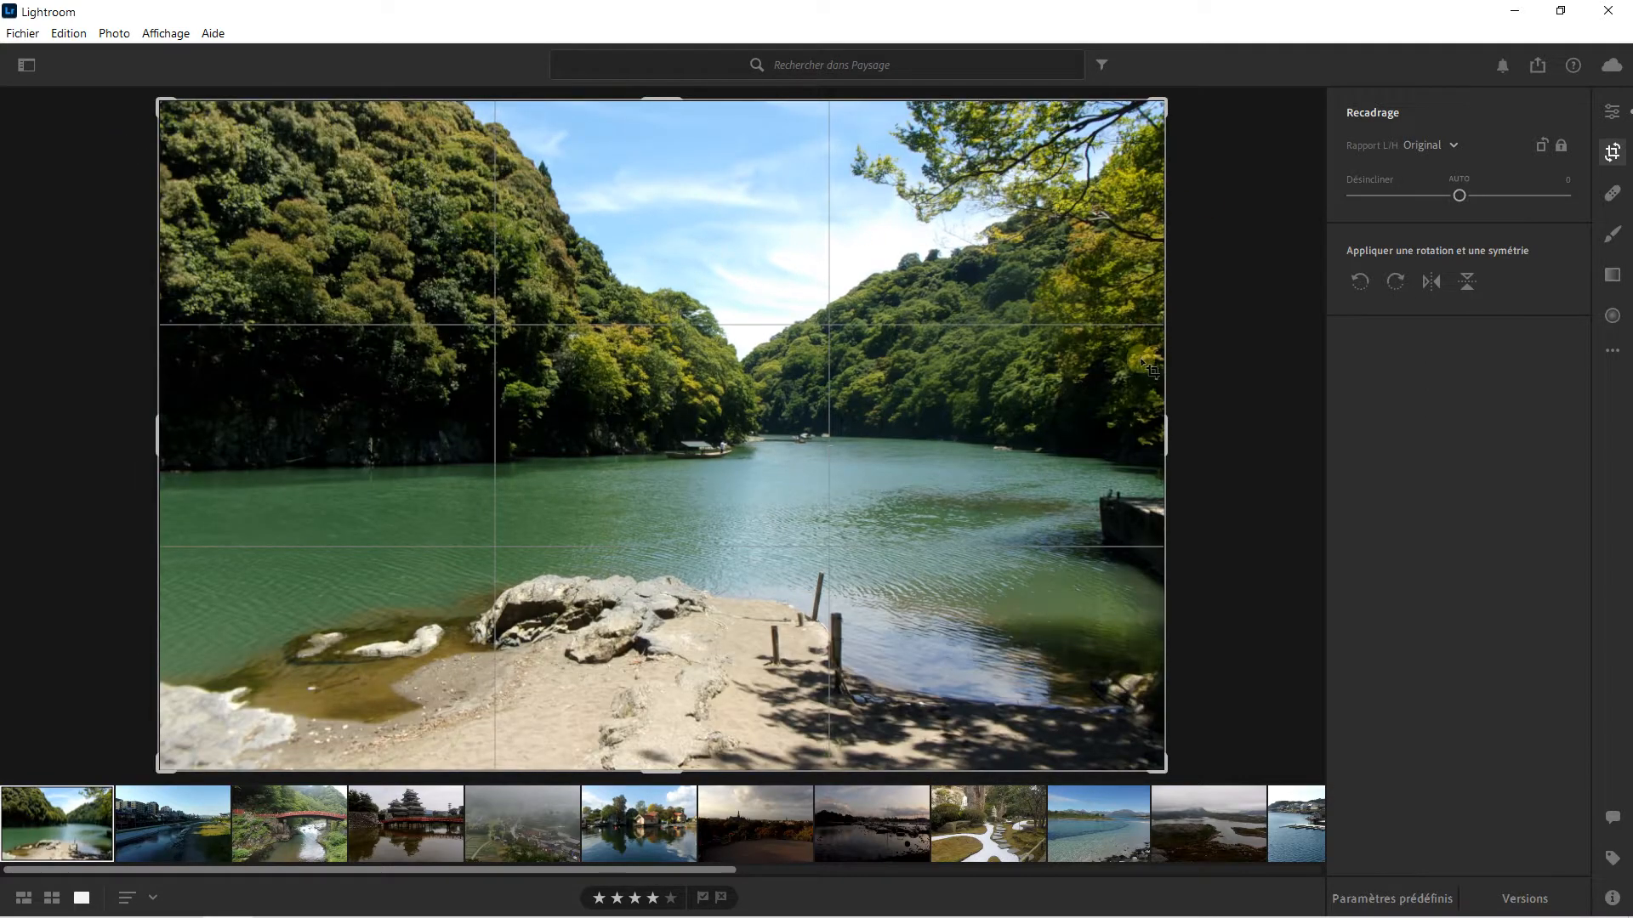
drag(1159, 422, 1039, 403)
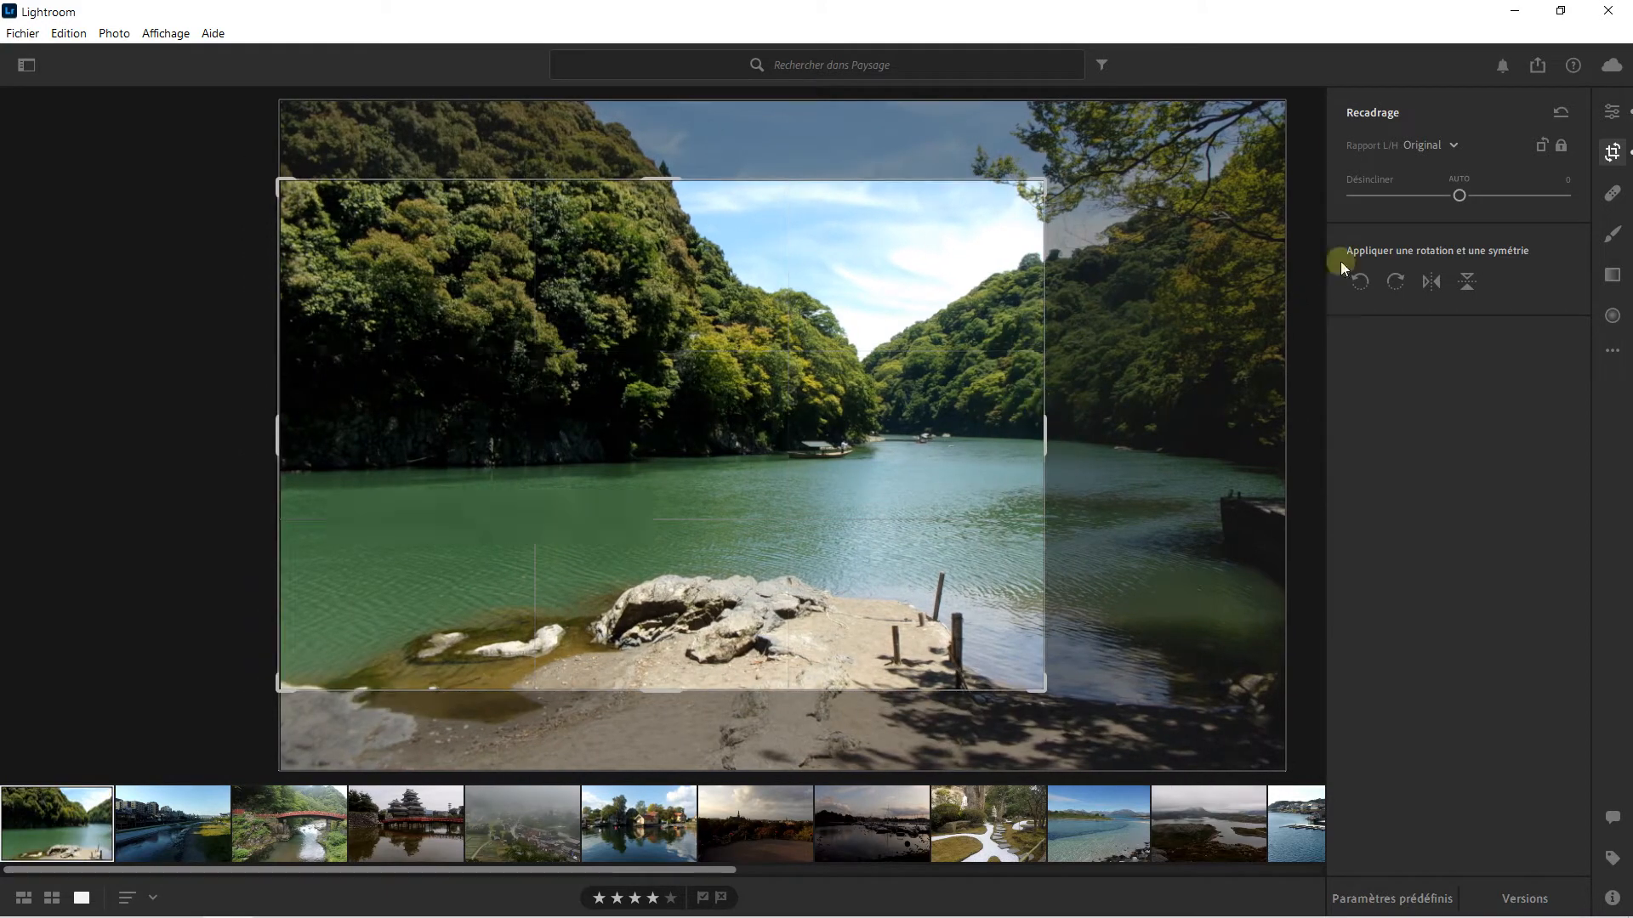
Step: Set the crop ratio to 1 x 1 and shift the photo slightly down inside the square frame
click(1430, 148)
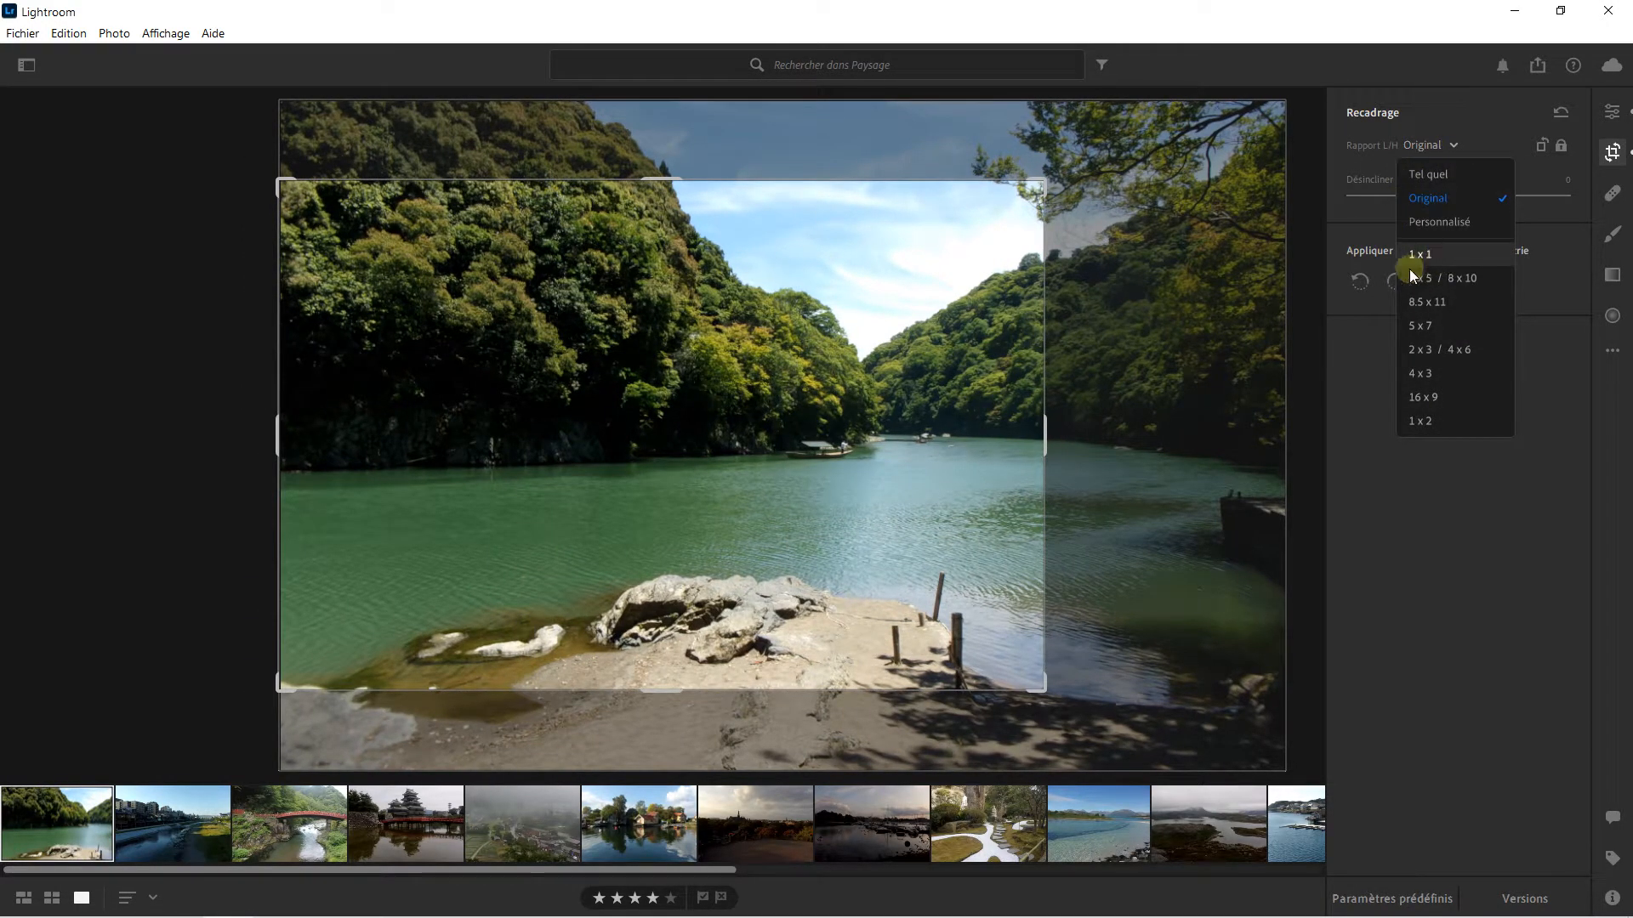
click(1430, 259)
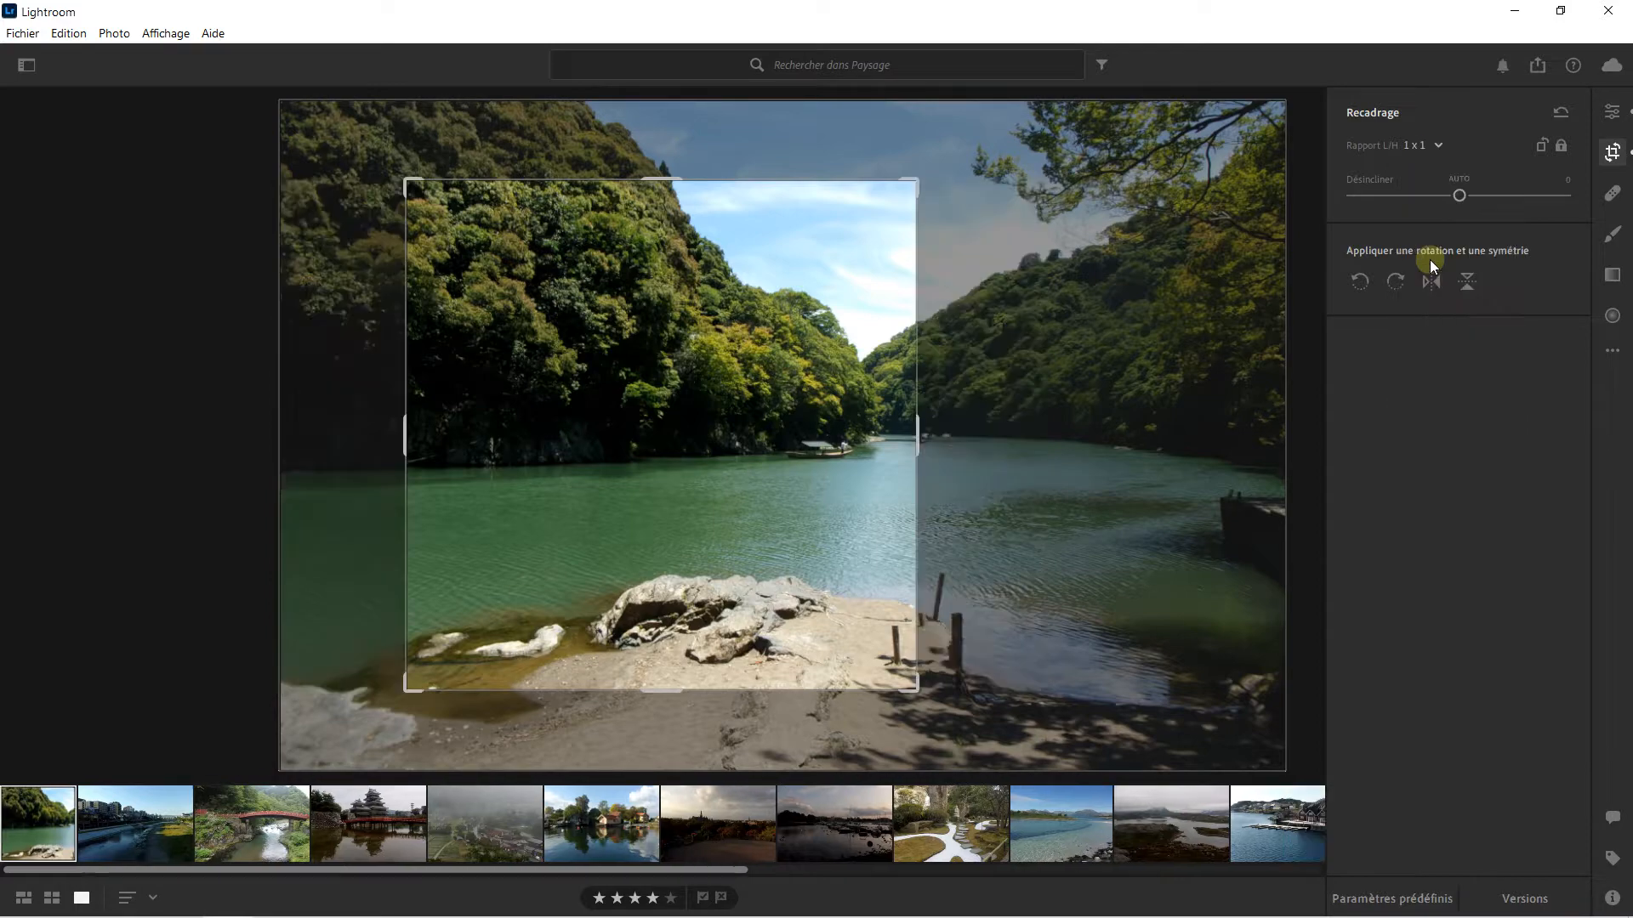
drag(568, 280, 563, 320)
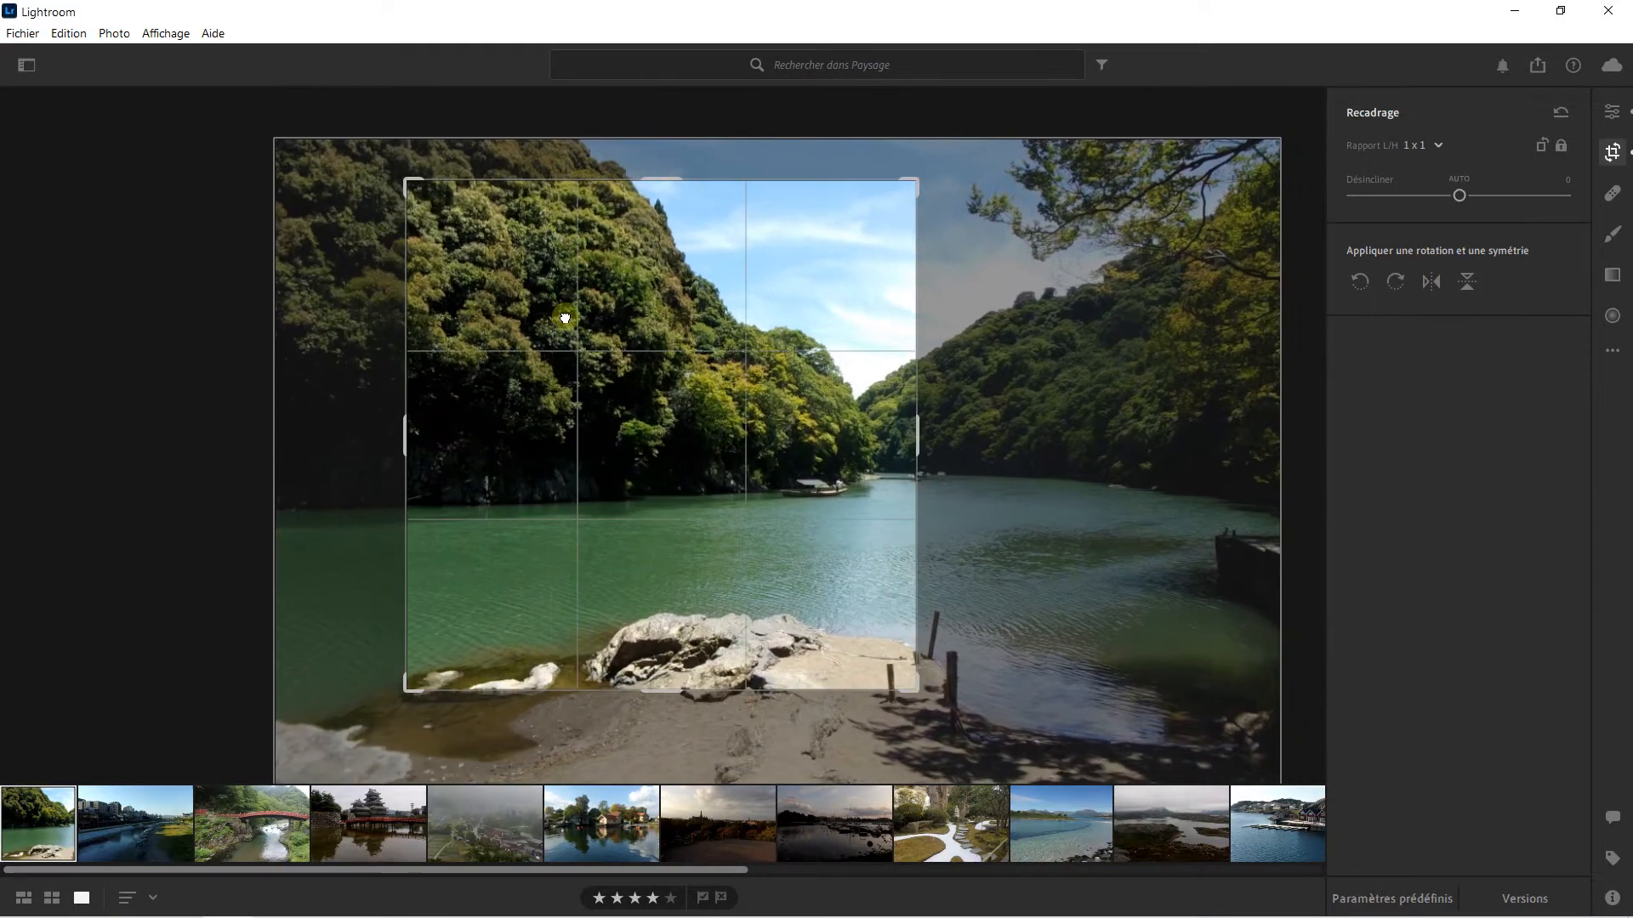
Step: Set the crop ratio to 8.5 x 11 and reposition the photo so the valley opening lies inside the frame
click(1422, 150)
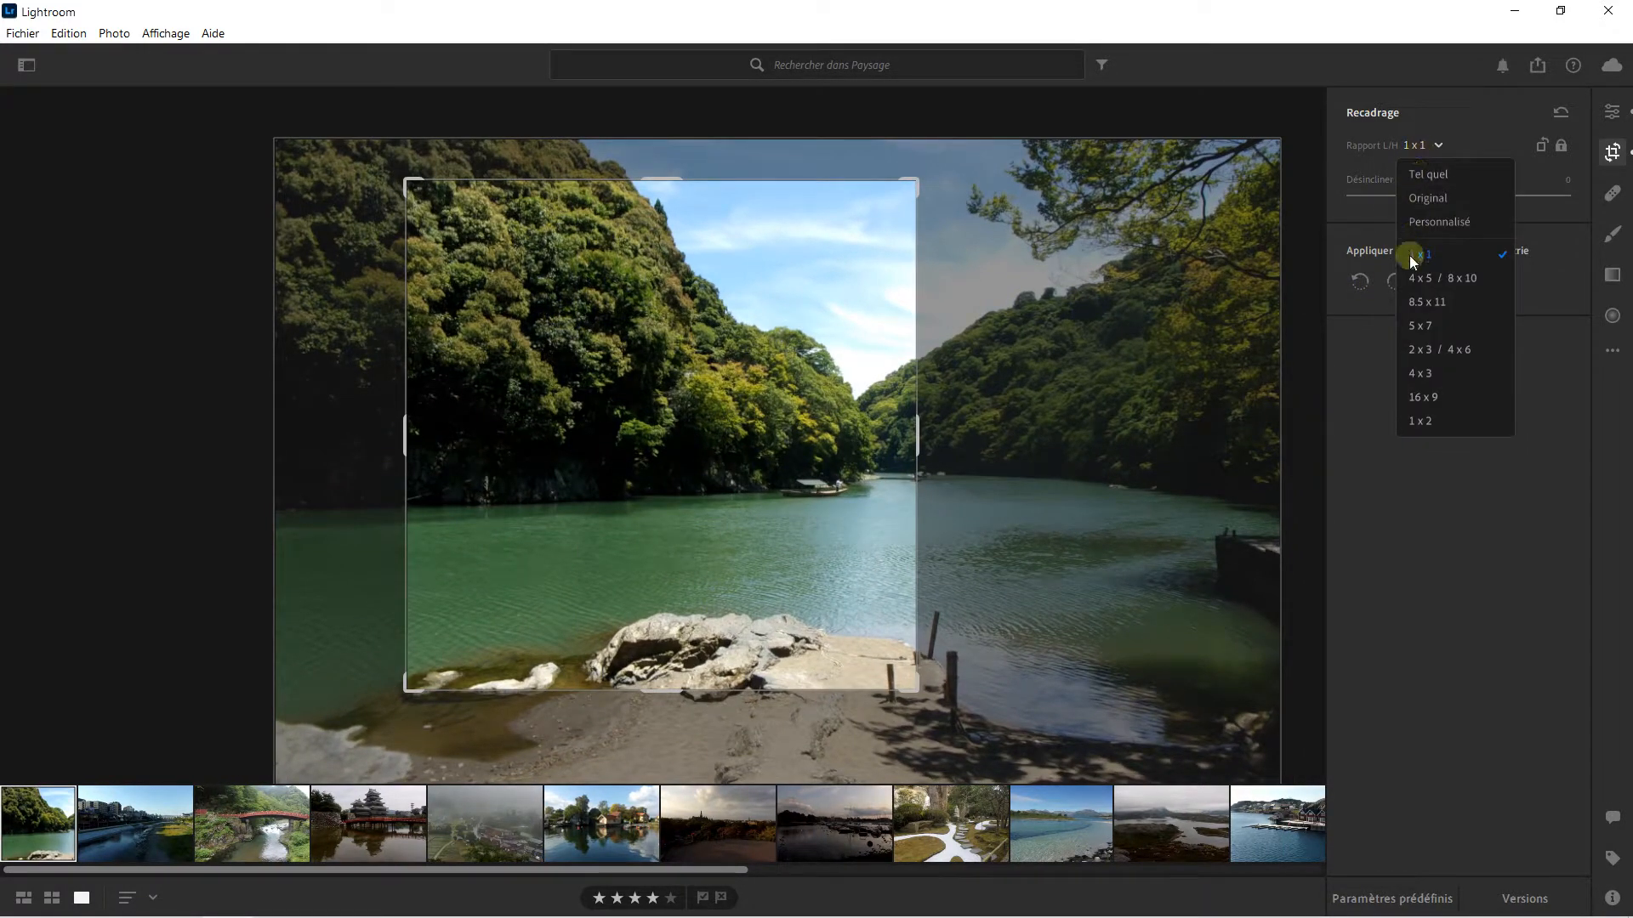
click(1434, 305)
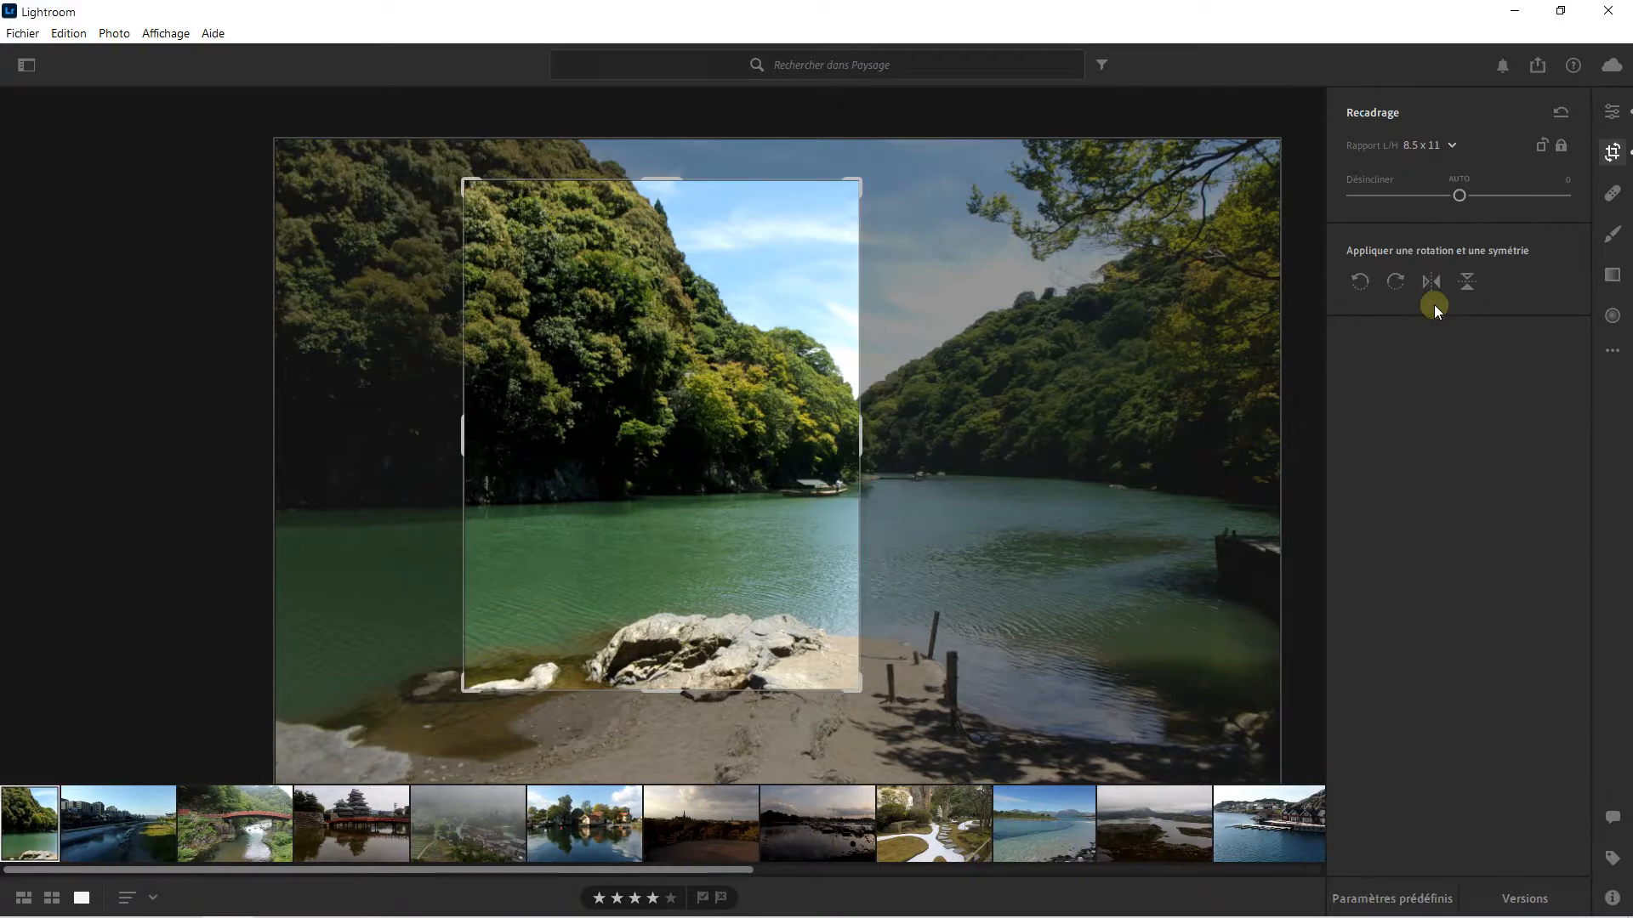
drag(759, 333, 661, 279)
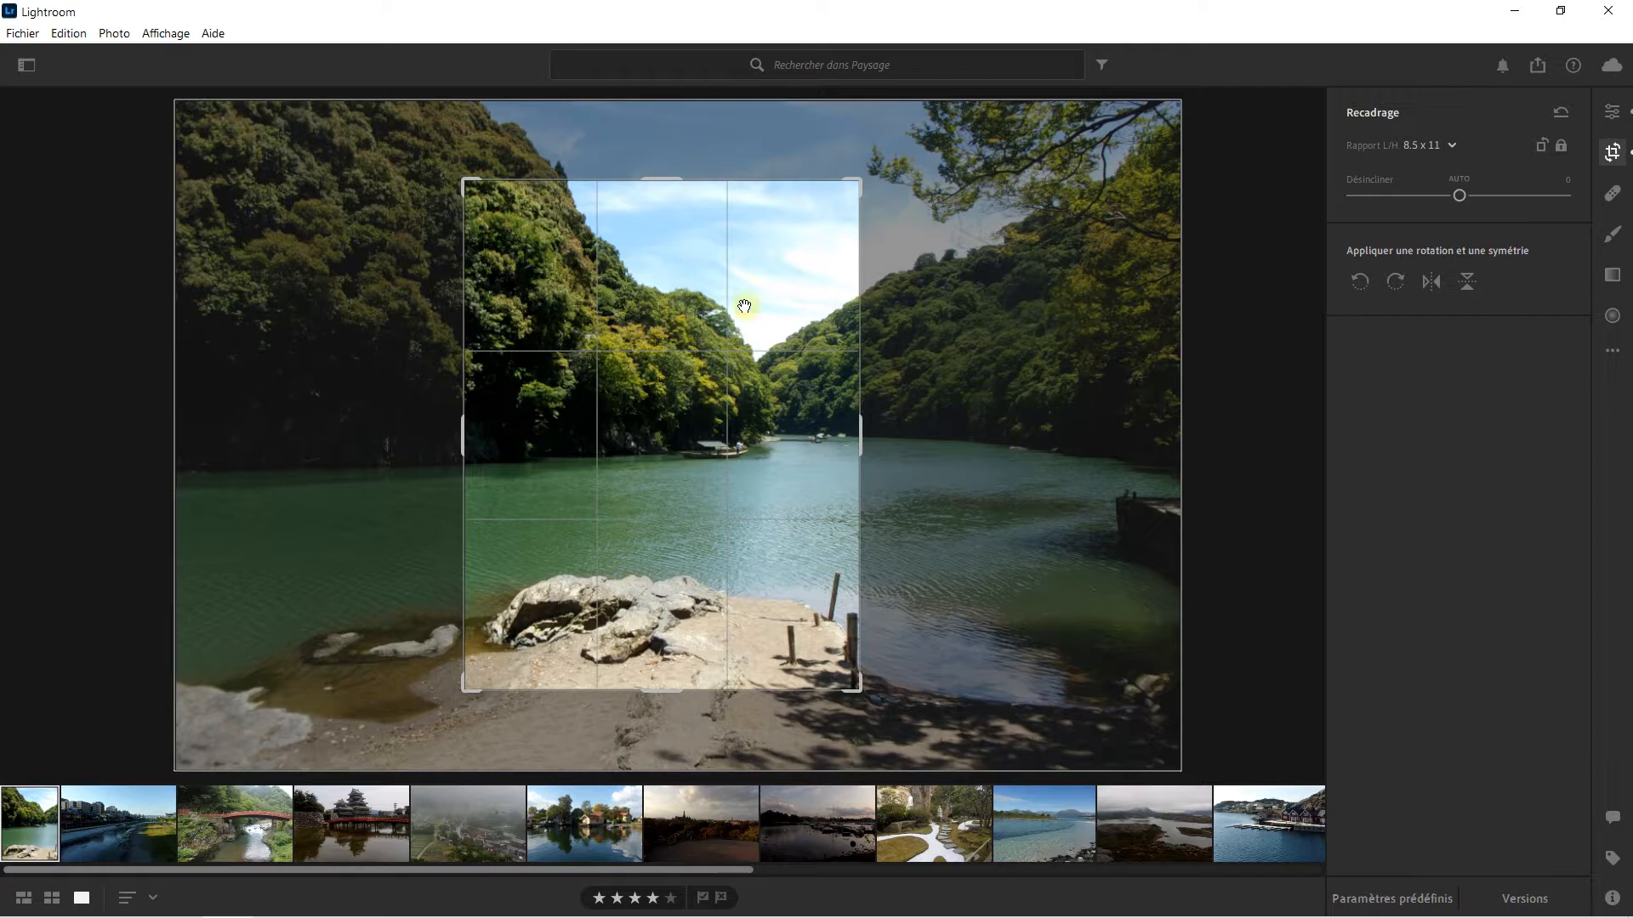
Step: Rotate the 8.5 x 11 crop ratio so the frame has landscape orientation
click(1544, 143)
click(1543, 143)
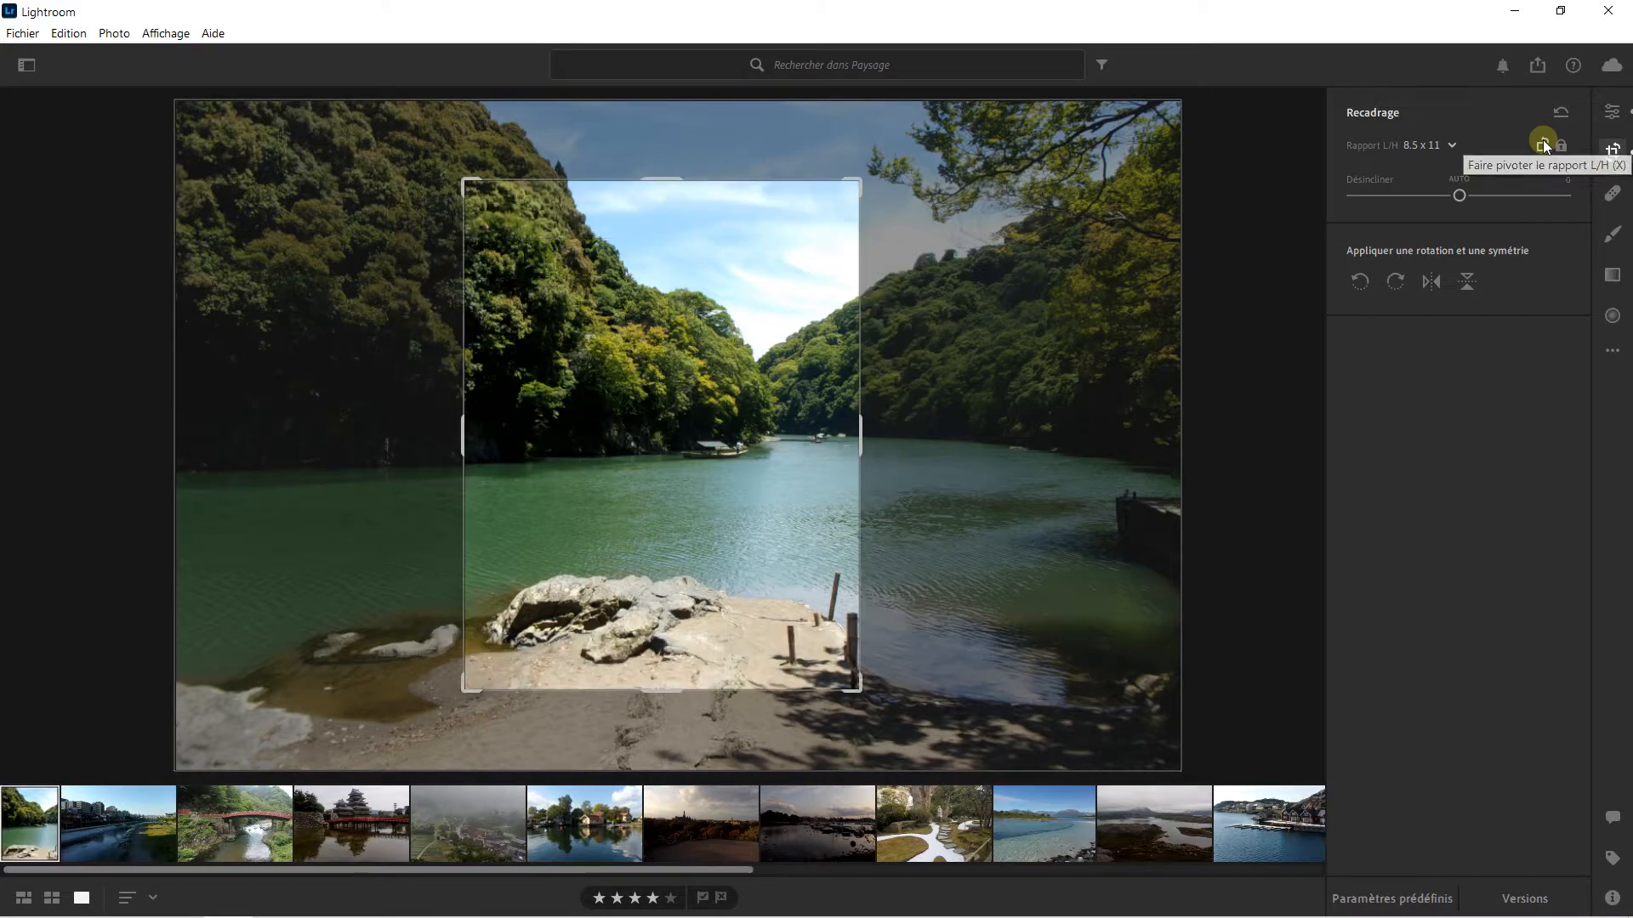
click(1543, 145)
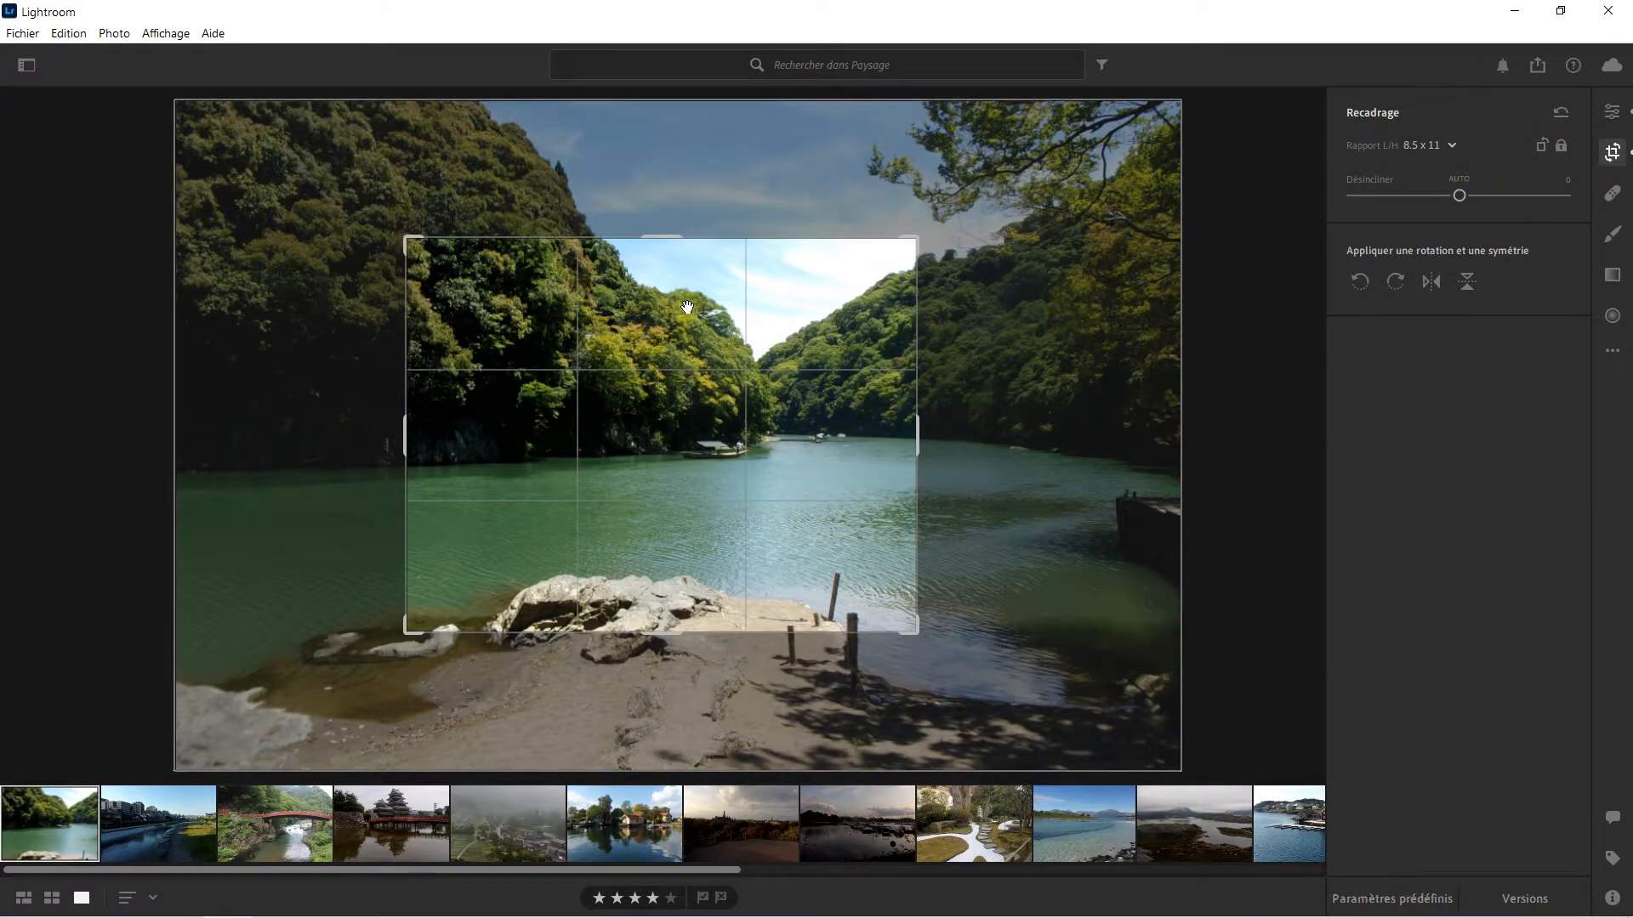
Step: Enlarge the landscape crop frame, reposition the photo to include the rocks and wooden posts, and apply the crop
drag(405, 241, 334, 207)
drag(619, 412, 633, 338)
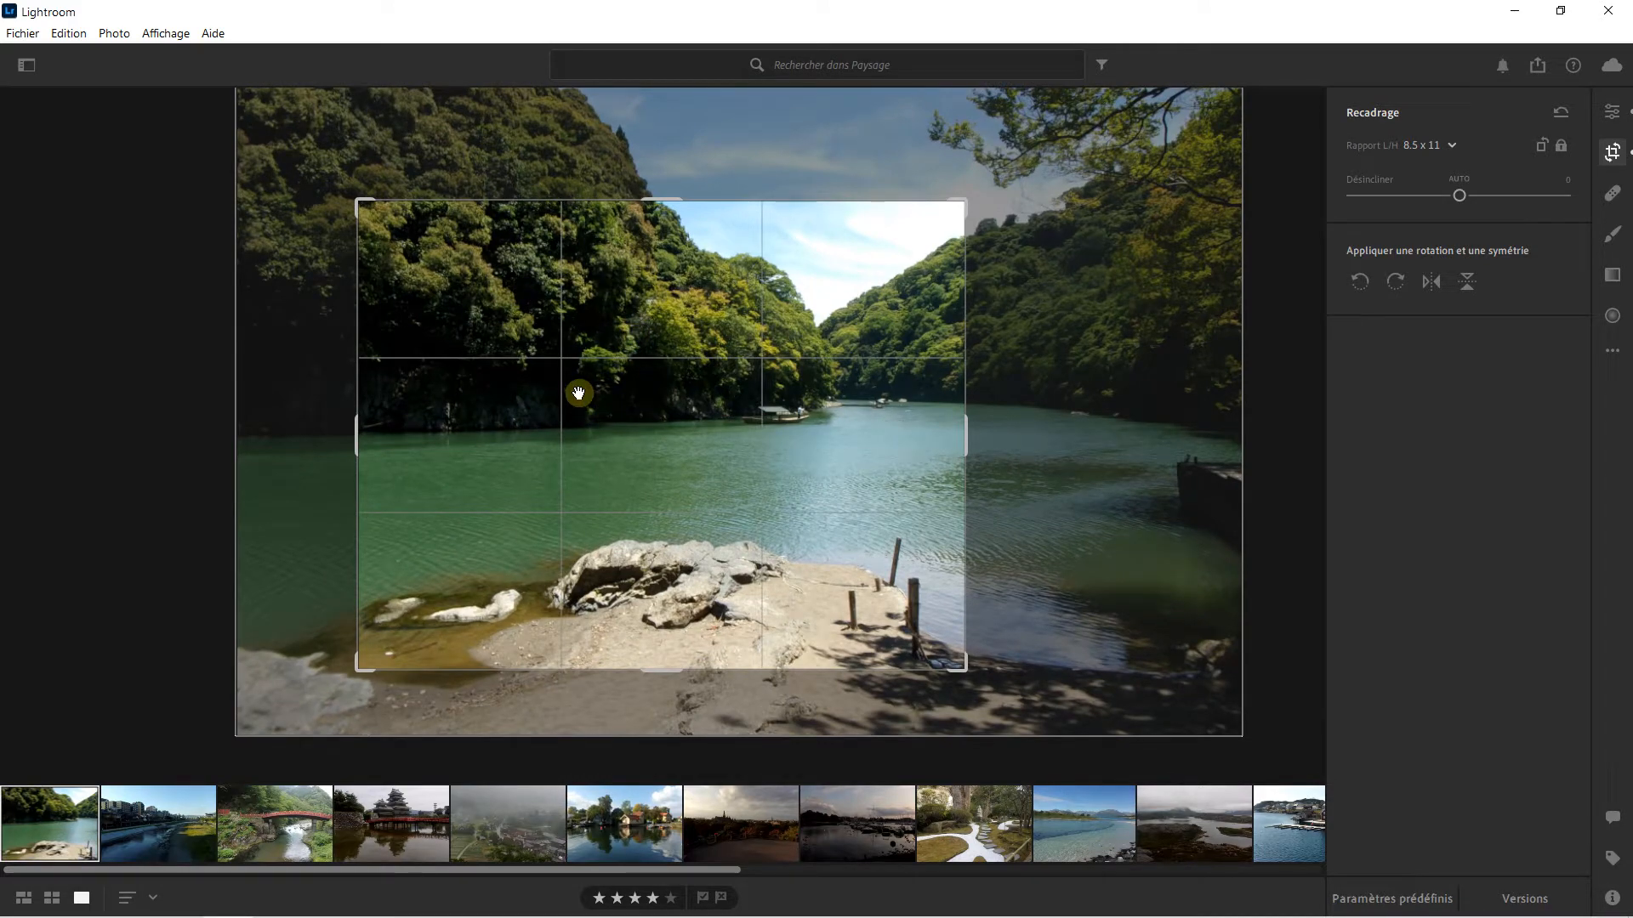
key(Return)
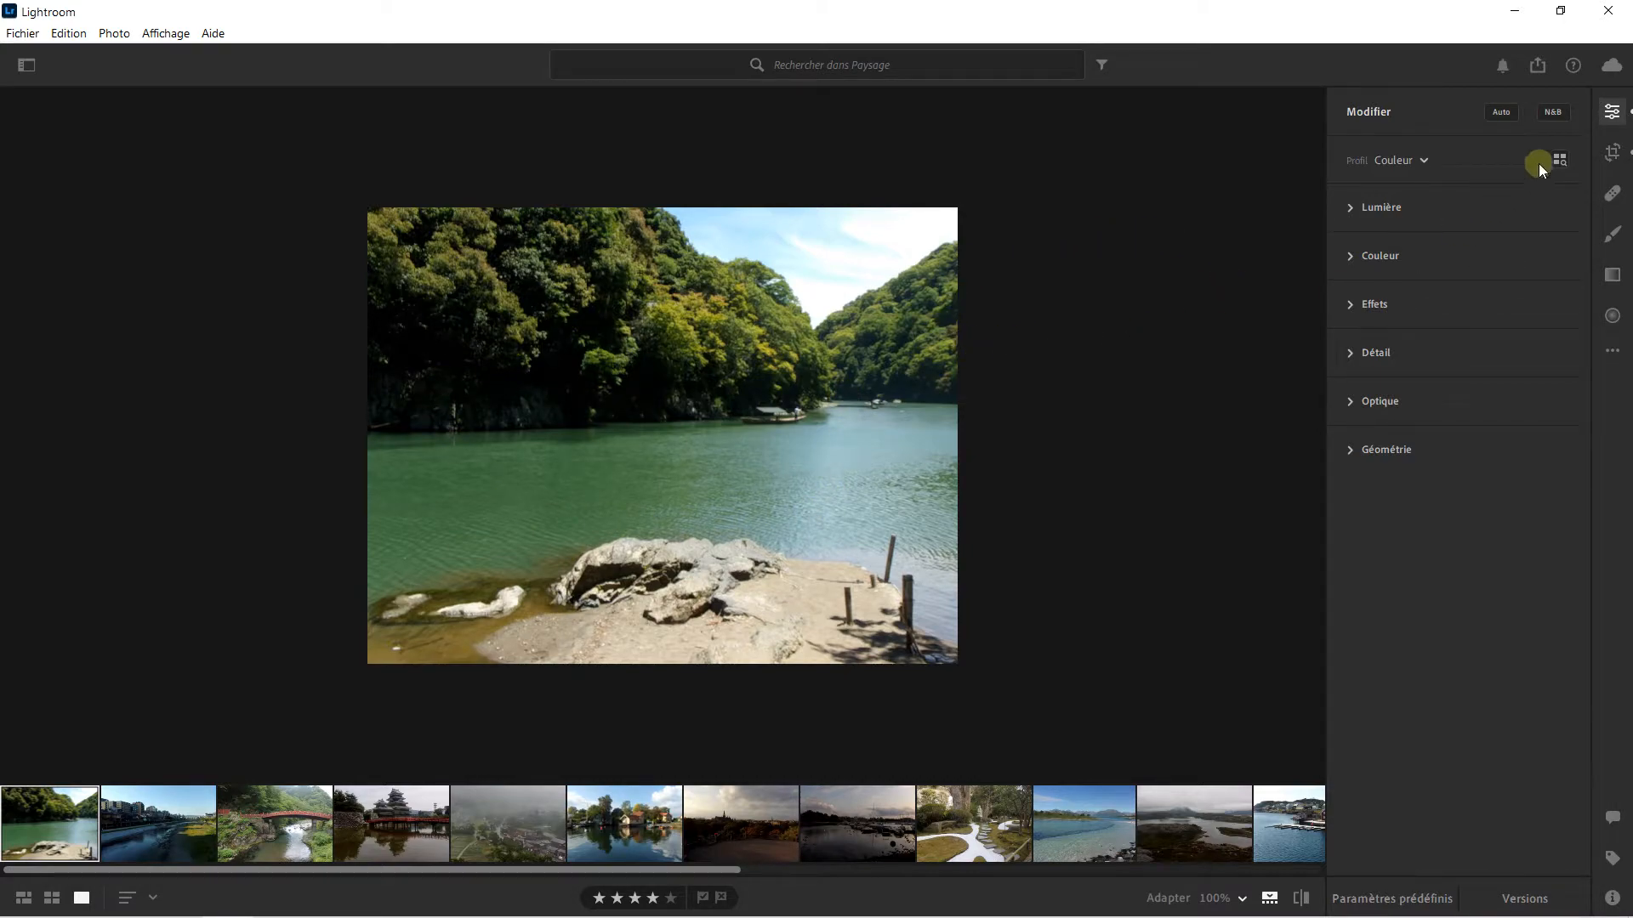
Step: Reopen the crop for adjustment, try straightening the photo by -0.36, and reset the straightening to 0
click(1606, 152)
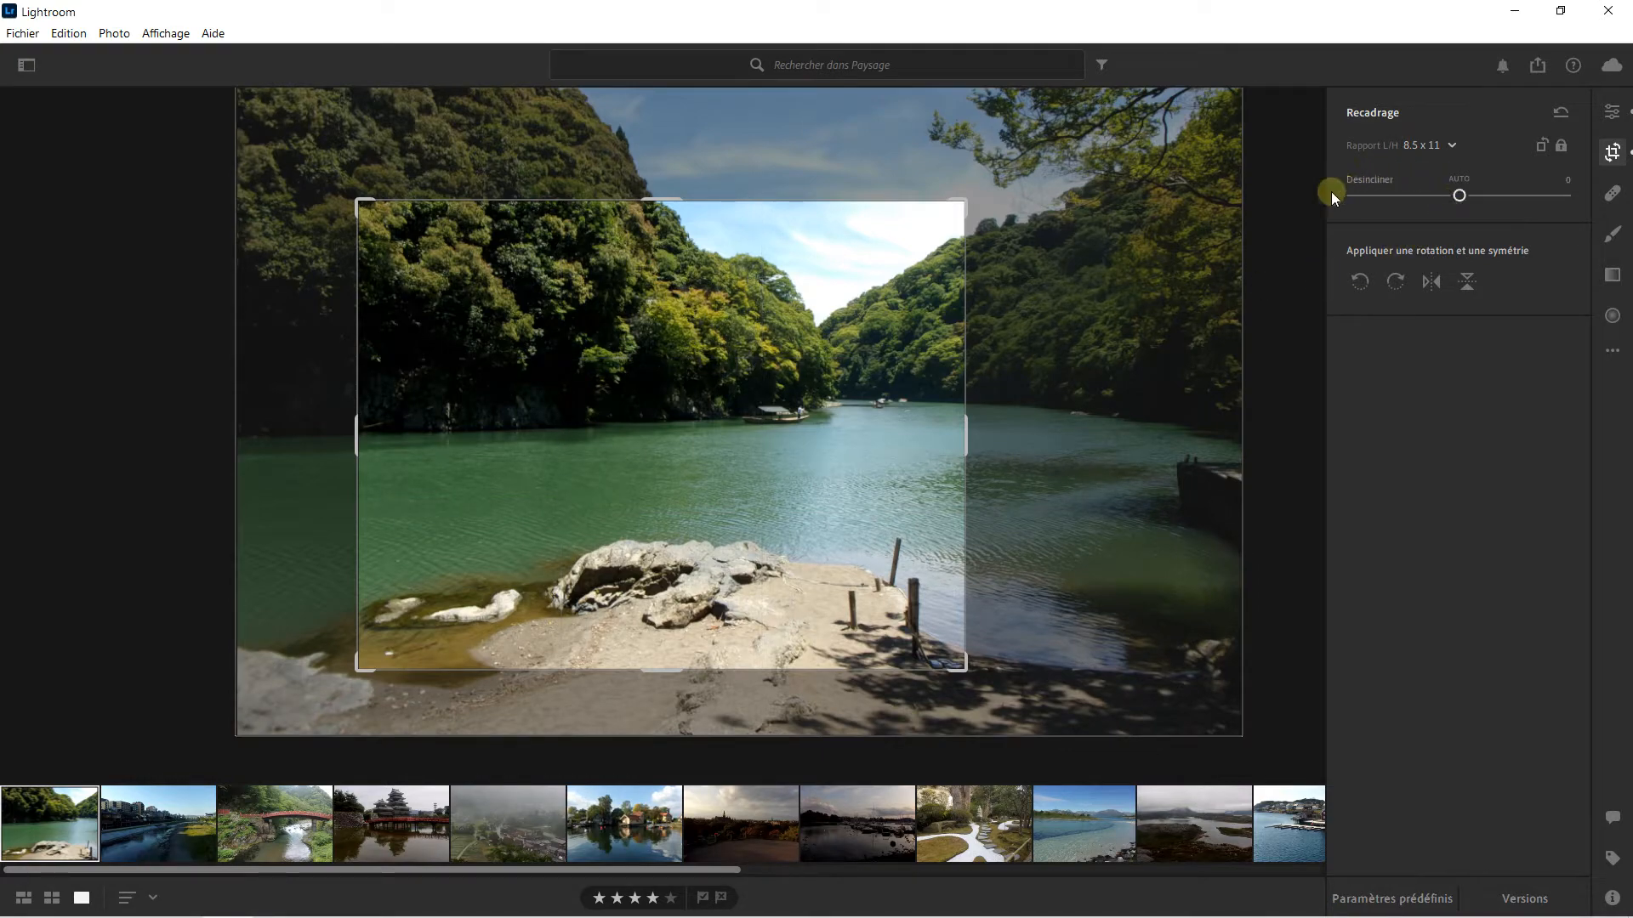
mouse_move(1462, 195)
mouse_down()
mouse_move(1480, 194)
mouse_move(1432, 199)
mouse_move(1487, 197)
mouse_move(1459, 204)
mouse_move(1461, 190)
mouse_up()
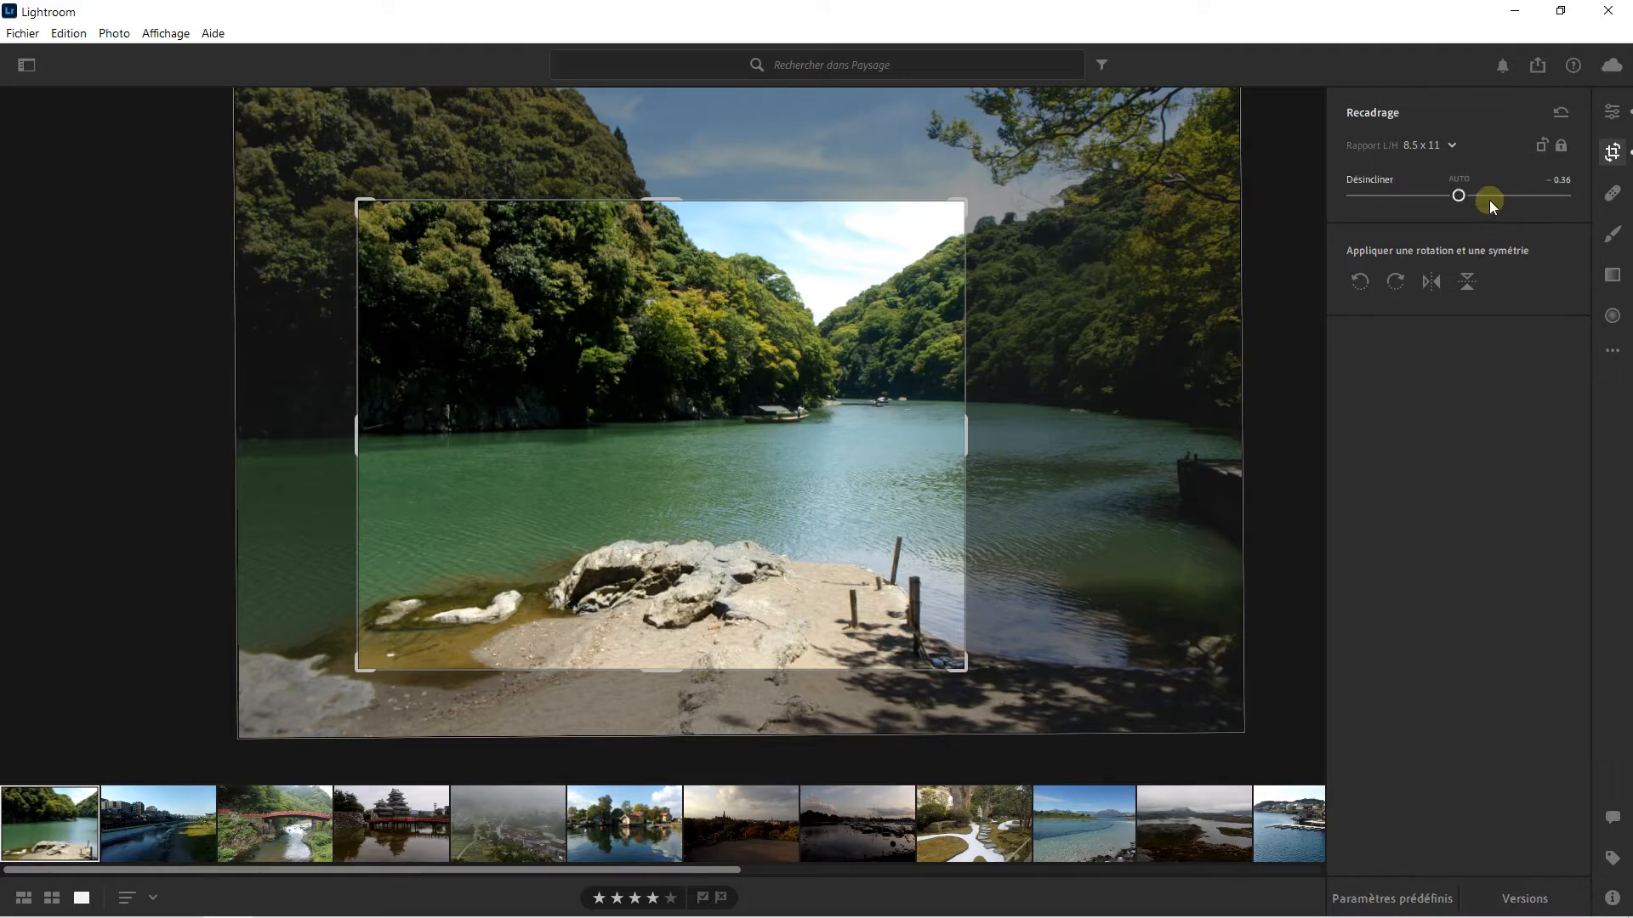
double_click(1462, 196)
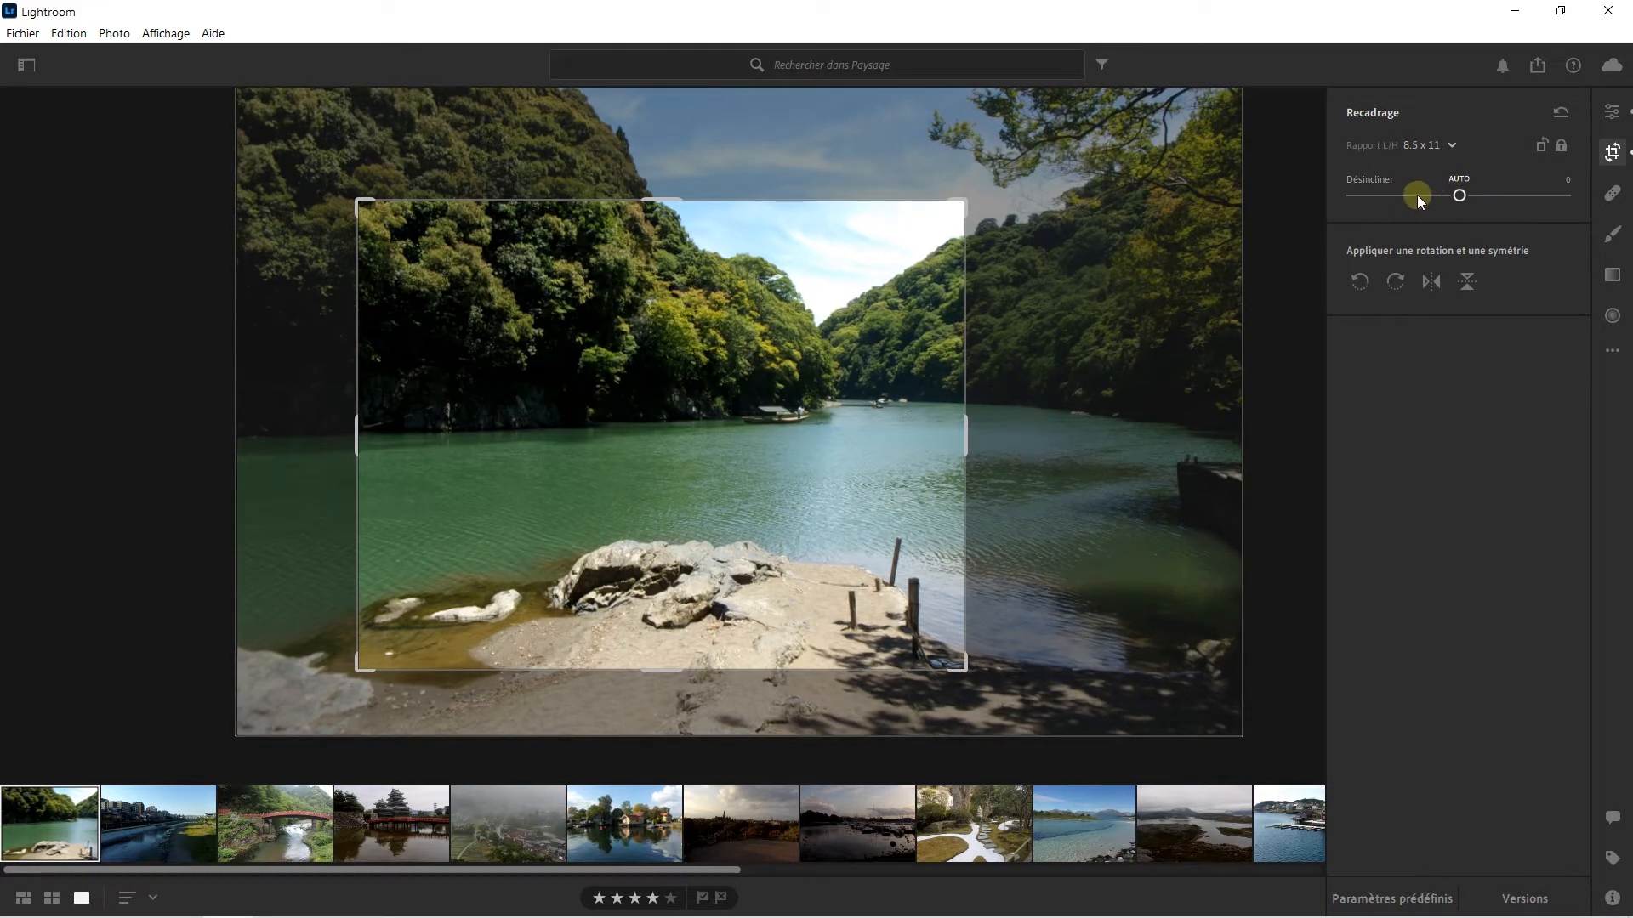
Step: Rotate the photo counterclockwise in quarter turns through a full turn
click(1360, 277)
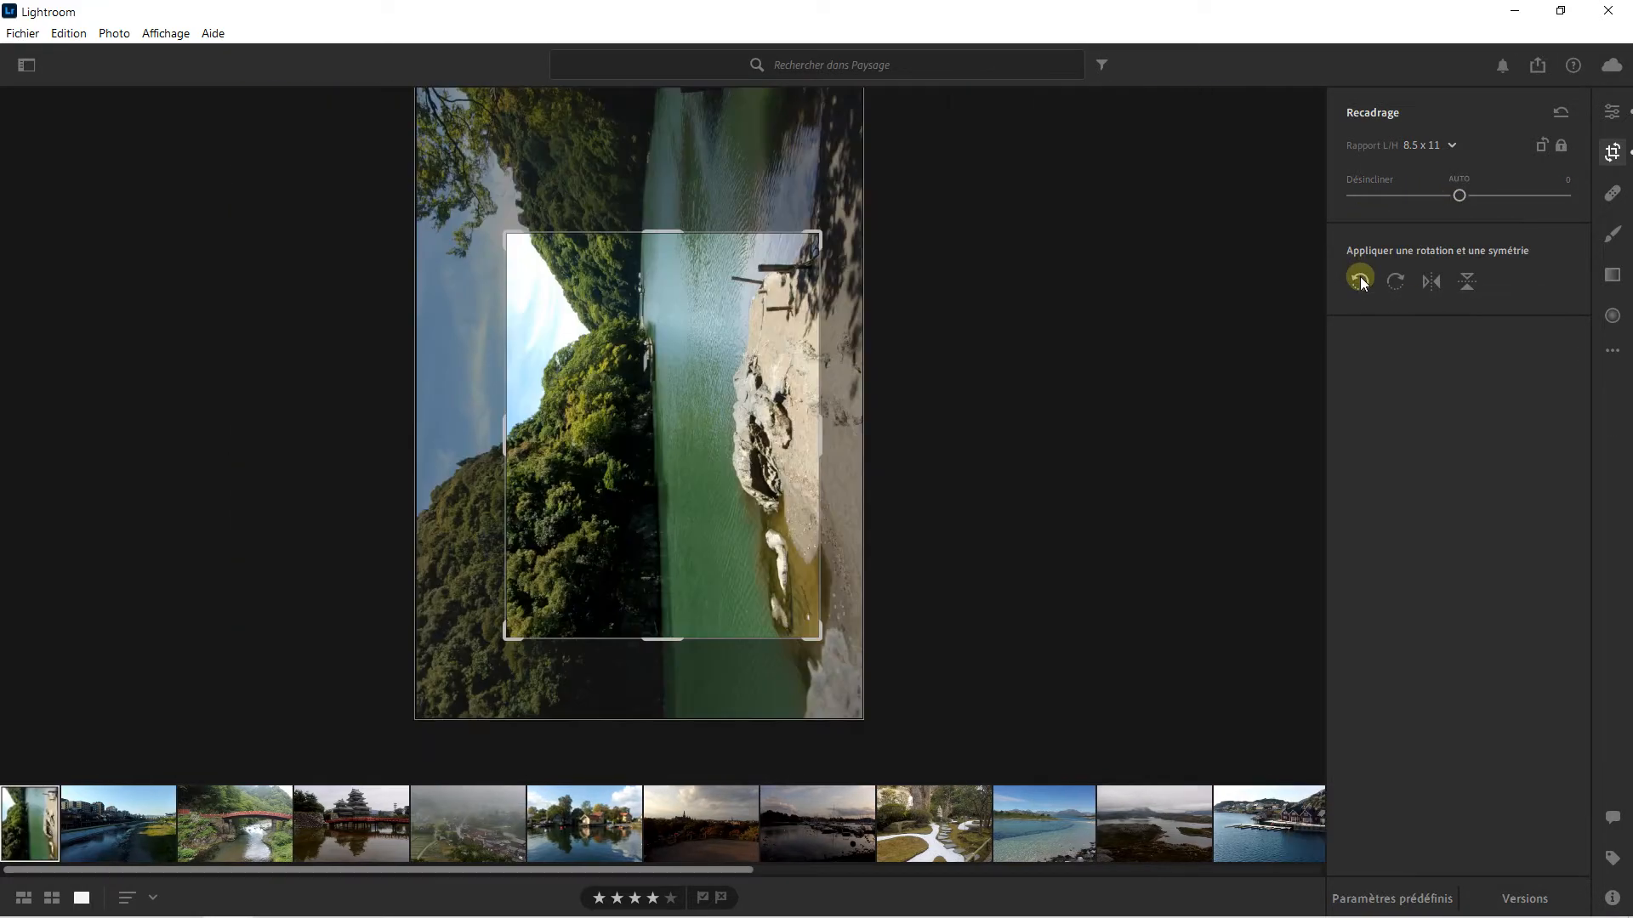
click(1366, 278)
click(1365, 281)
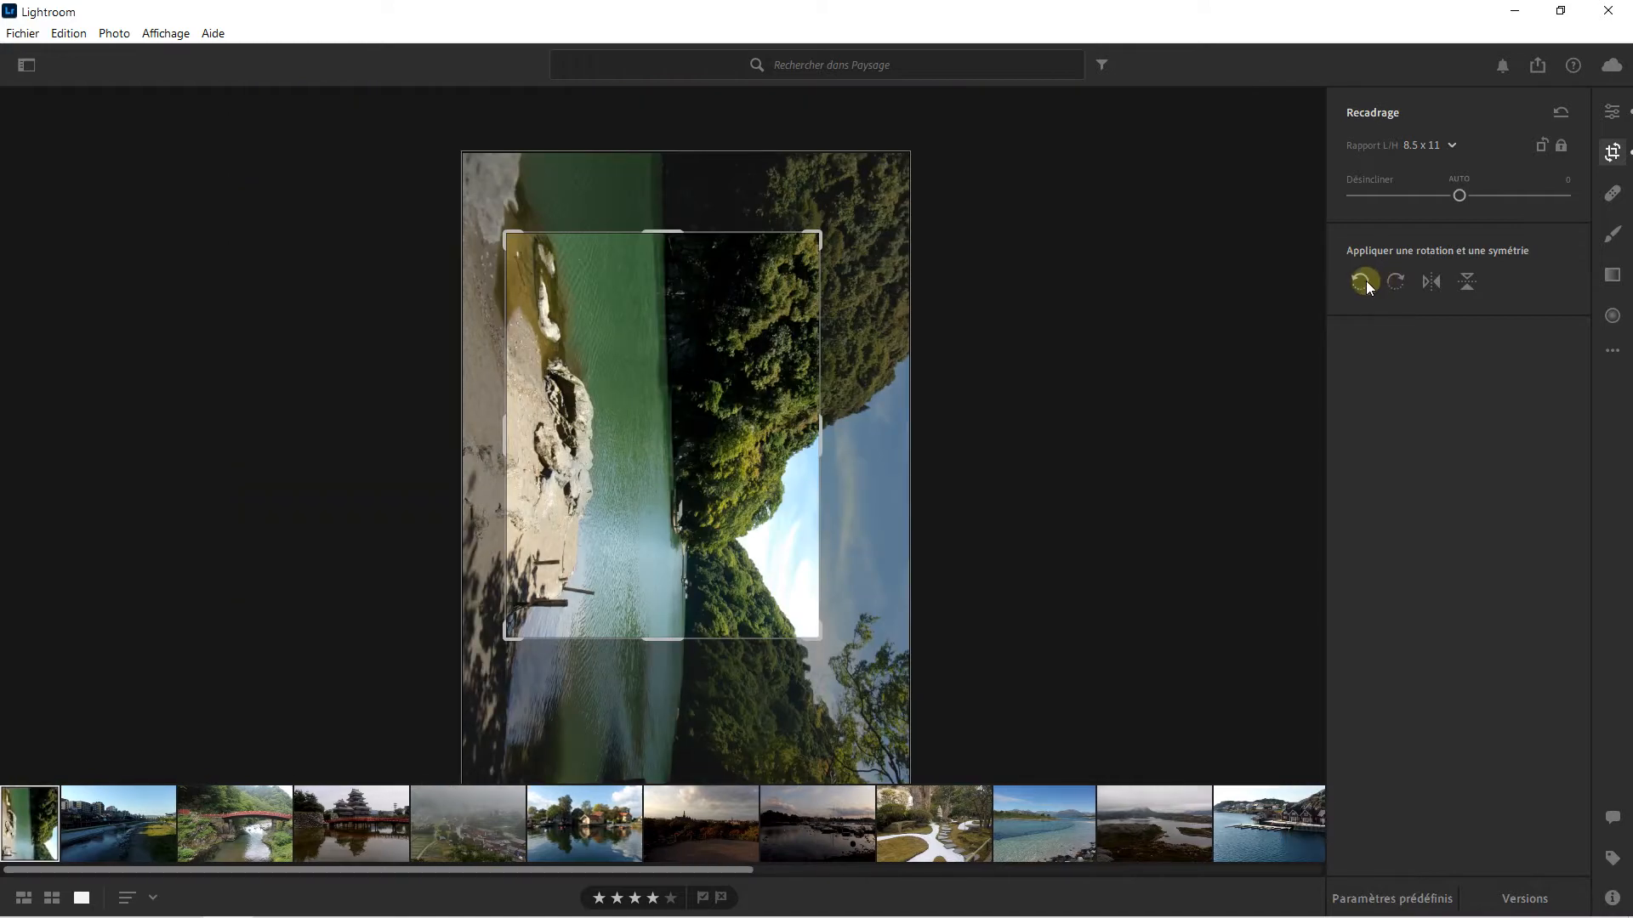
click(1365, 282)
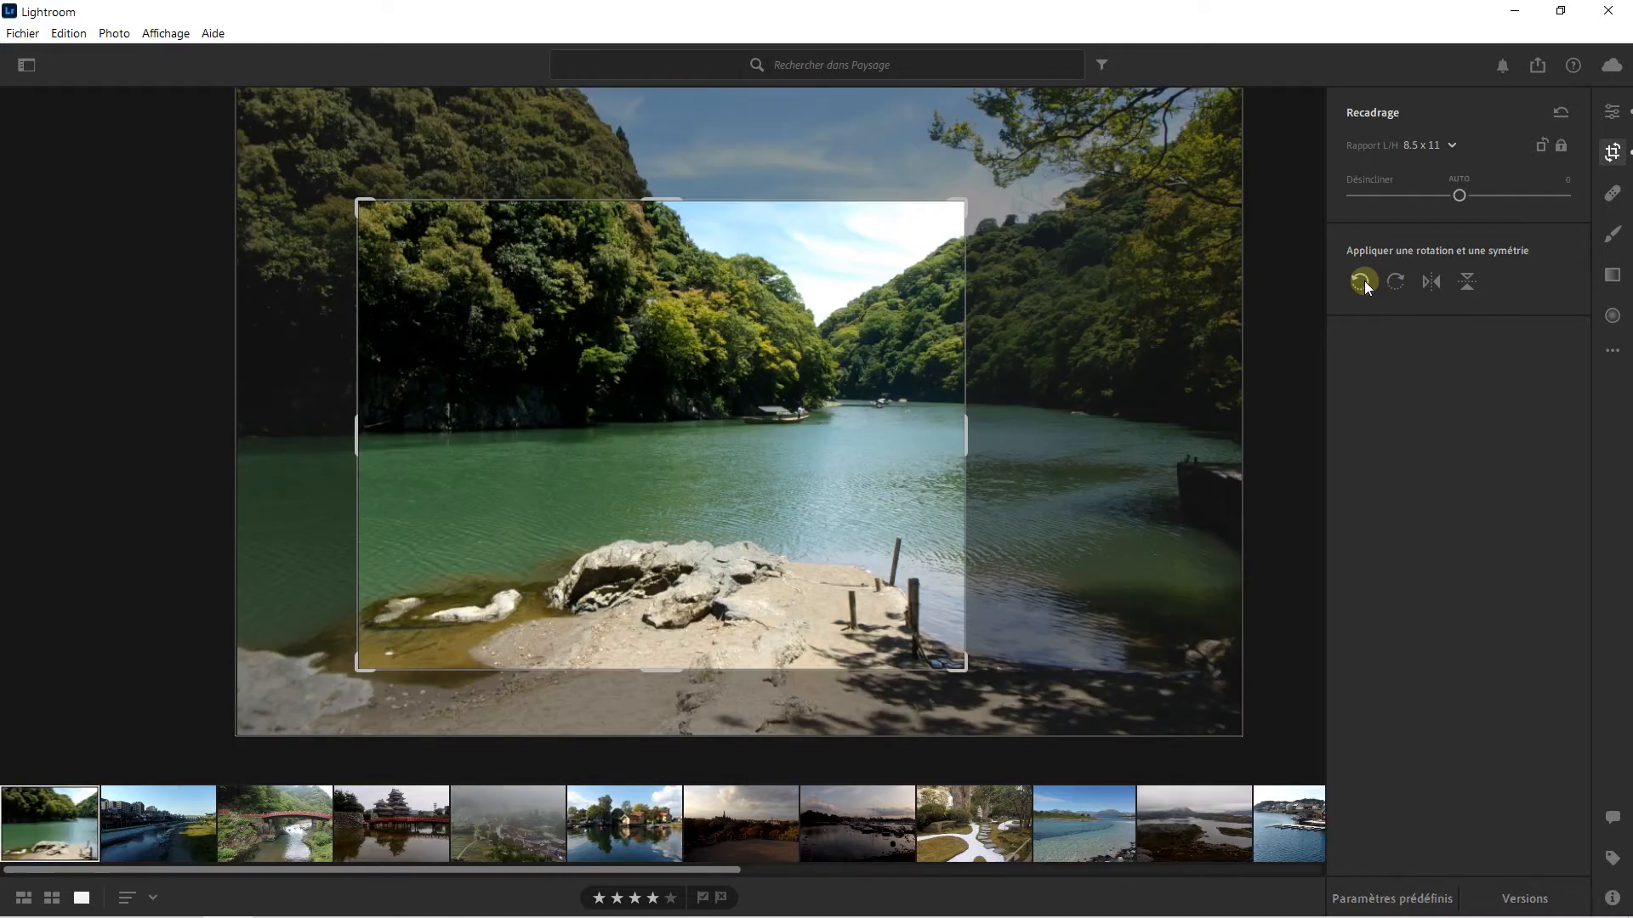
Step: Flip the photo horizontally and back, and flip it vertically and back
click(1439, 286)
click(1441, 285)
click(1471, 282)
click(1471, 282)
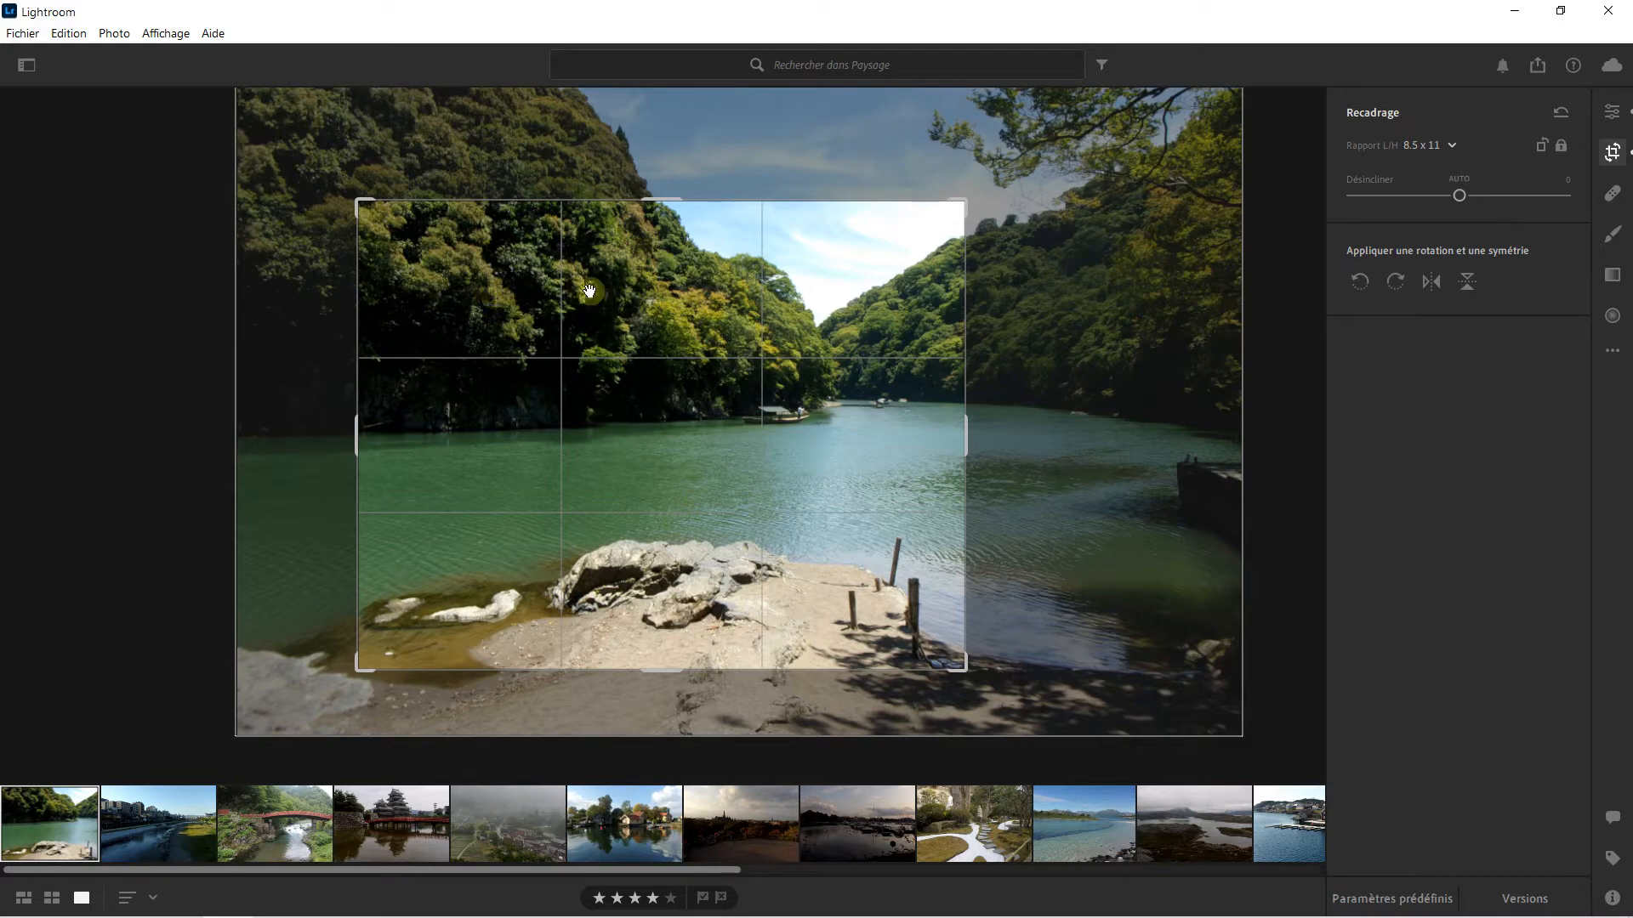
Step: Shrink the 8.5 x 11 crop frame from its upper-right corner, reposition the photo around the boat and rocks, and apply the crop
mouse_move(831, 301)
mouse_down()
mouse_move(776, 367)
mouse_move(649, 368)
mouse_move(575, 313)
mouse_move(700, 262)
mouse_move(893, 306)
mouse_move(806, 380)
mouse_move(829, 323)
mouse_move(852, 399)
mouse_move(733, 310)
mouse_move(872, 290)
mouse_move(864, 277)
mouse_move(861, 293)
mouse_up()
drag(956, 229, 885, 264)
drag(740, 370, 589, 387)
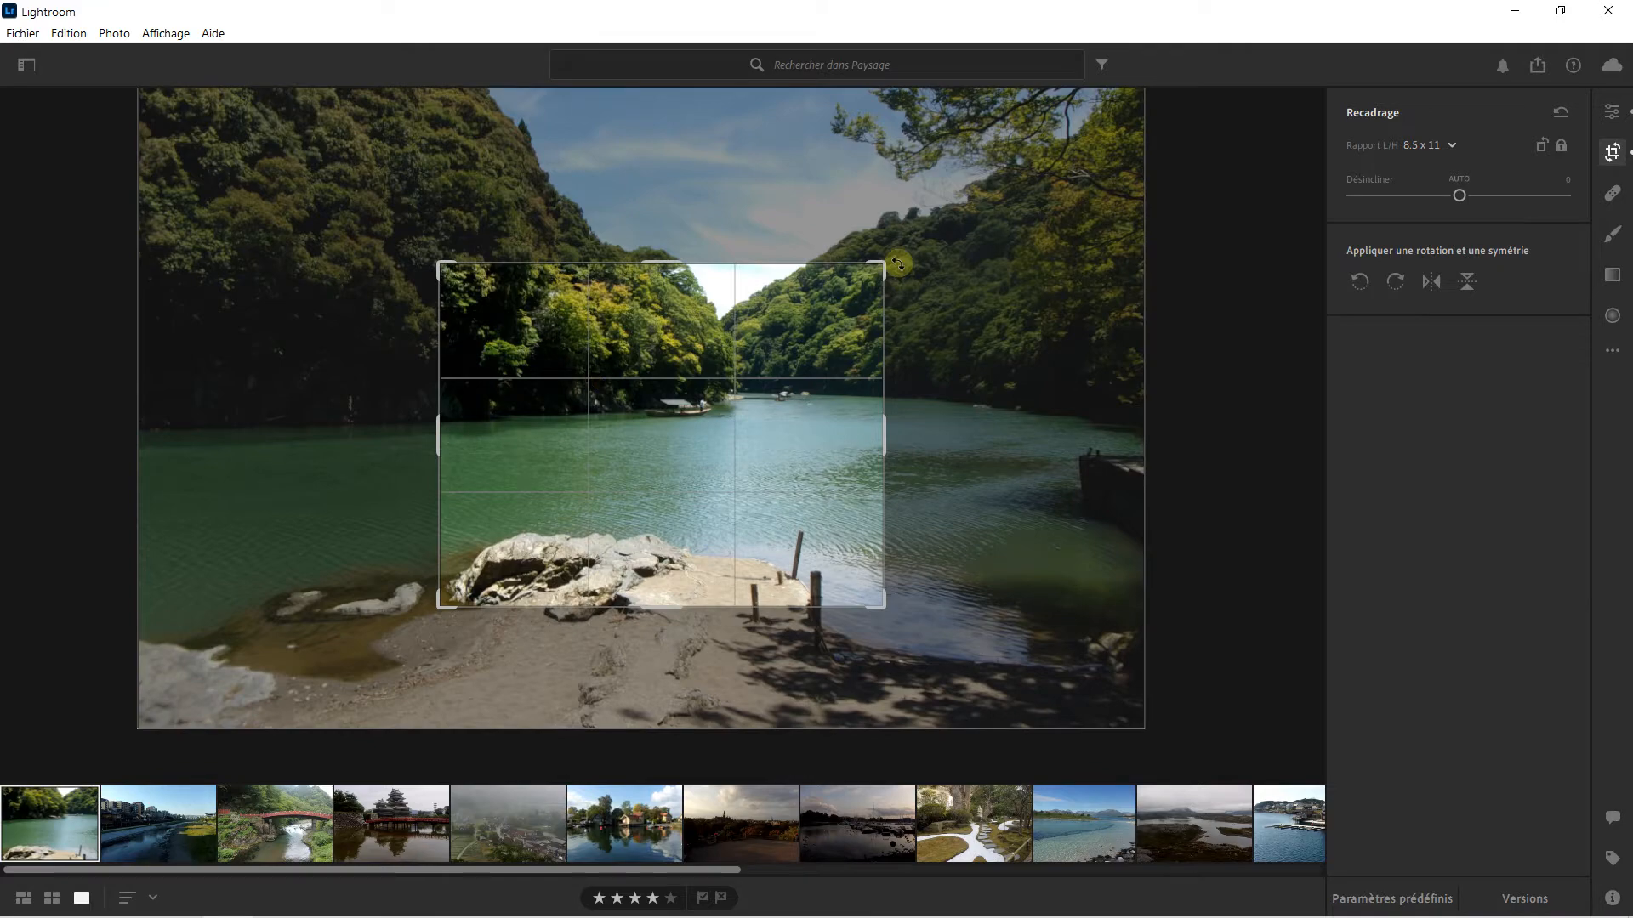
key(Return)
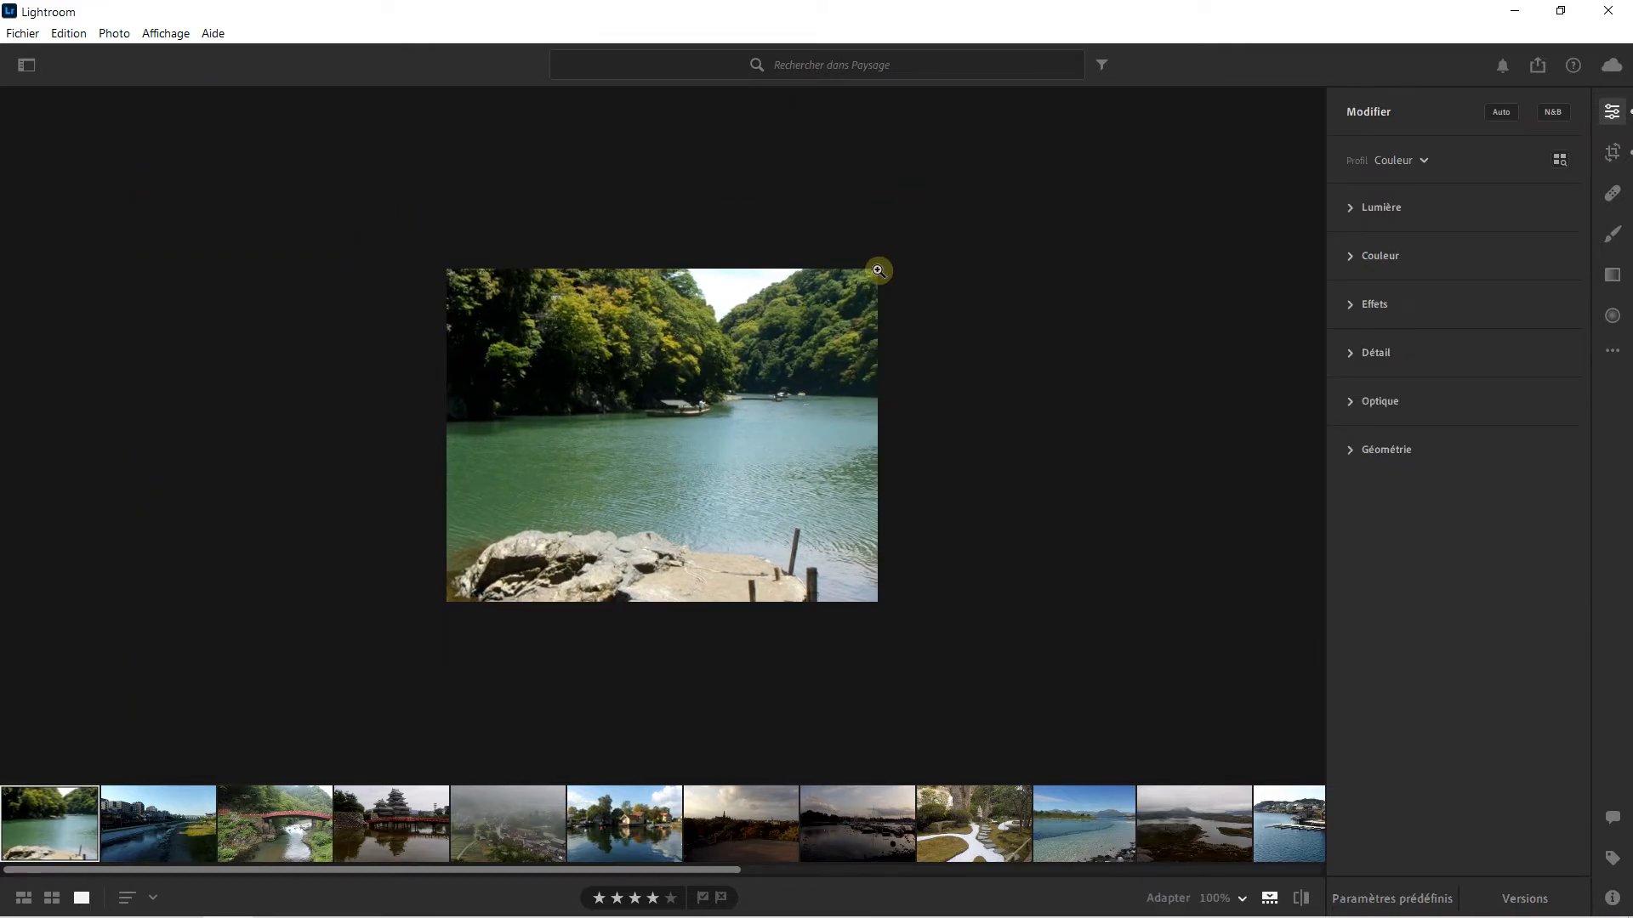